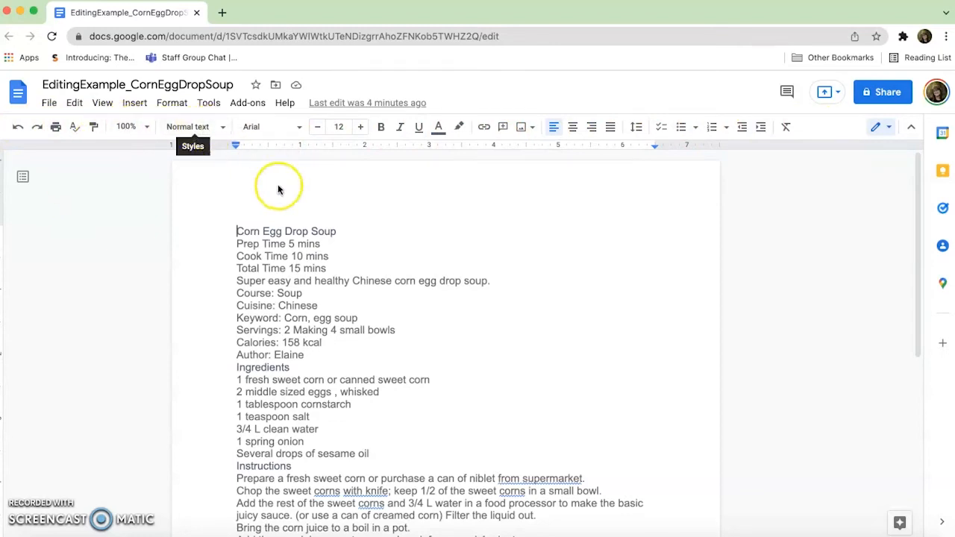
Review the whole unformatted recipe, from the title through the ingredients and instructions to the recipe notes.
{"action": "scroll", "coordinate": [287, 260], "scroll_direction": "down", "scroll_amount": 5}
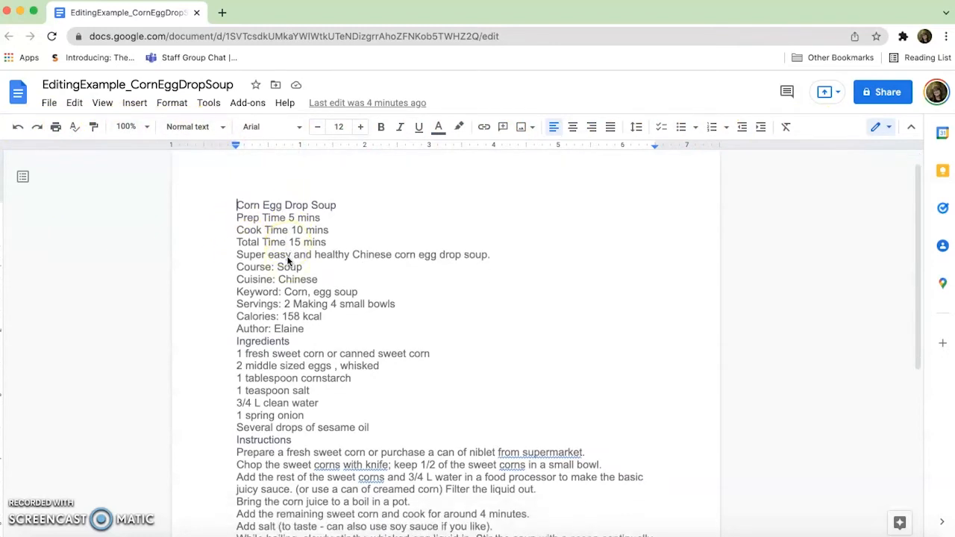
{"action": "scroll", "coordinate": [287, 259], "scroll_direction": "down", "scroll_amount": 2}
{"action": "scroll", "coordinate": [287, 260], "scroll_direction": "down", "scroll_amount": 3}
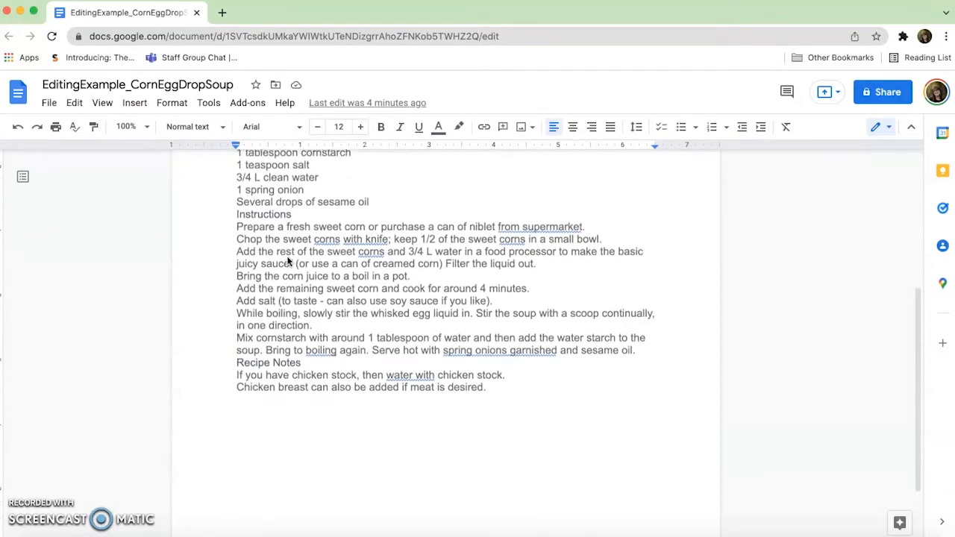
{"action": "scroll", "coordinate": [256, 281], "scroll_direction": "up", "scroll_amount": 4}
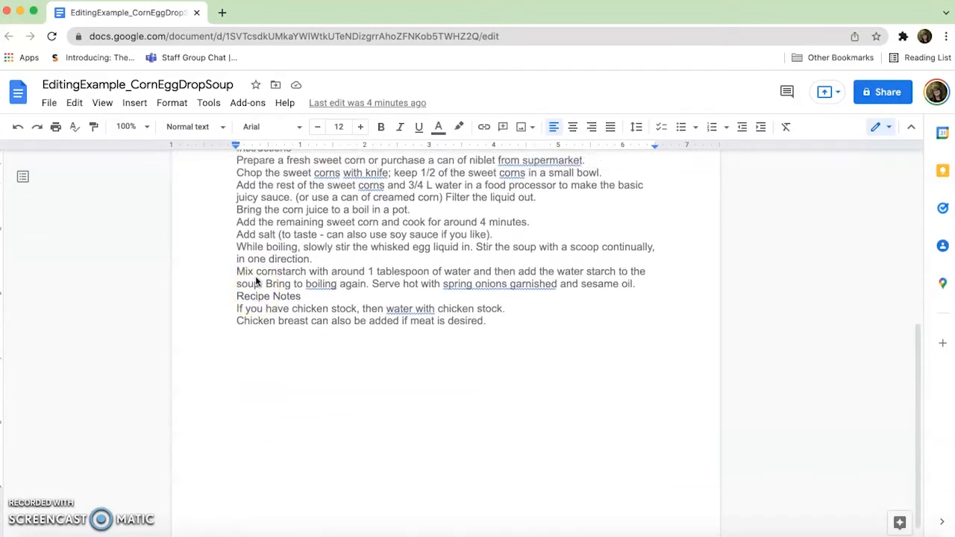
{"action": "scroll", "coordinate": [256, 281], "scroll_direction": "up", "scroll_amount": 4}
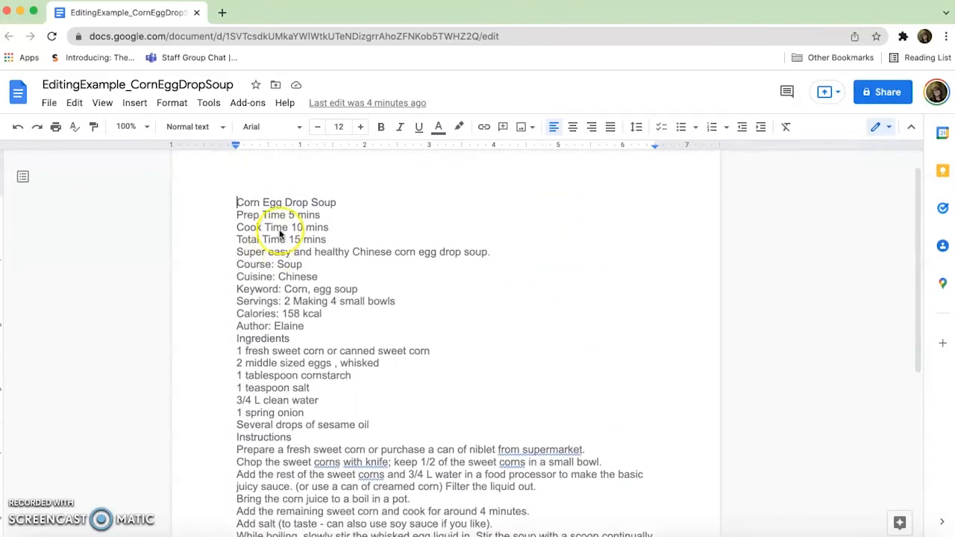
{"action": "scroll", "coordinate": [281, 233], "scroll_direction": "down", "scroll_amount": 3}
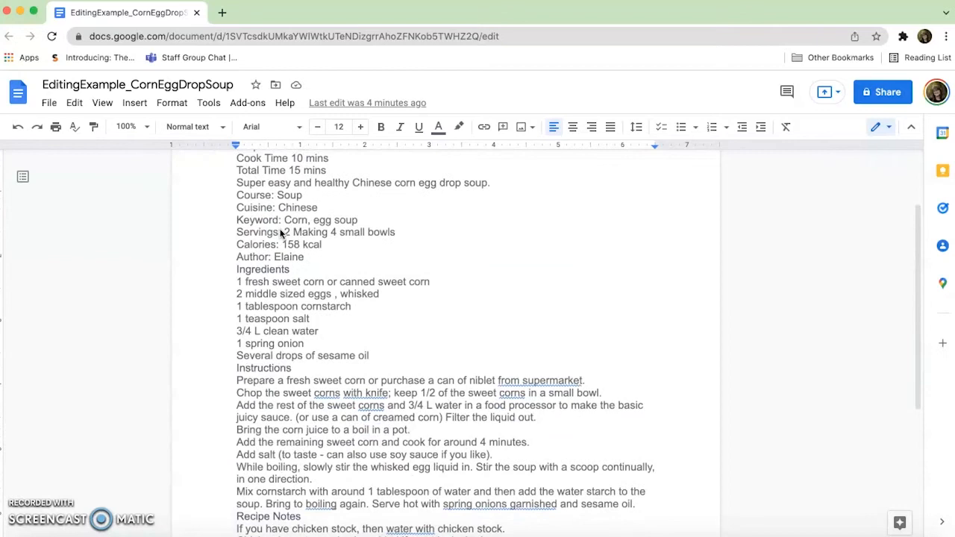
{"action": "scroll", "coordinate": [280, 234], "scroll_direction": "down", "scroll_amount": 1}
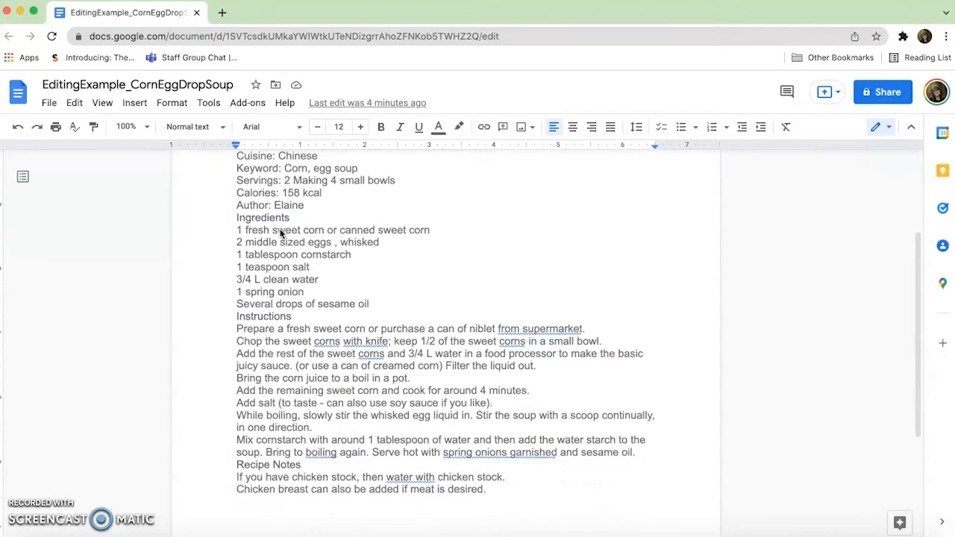
{"action": "scroll", "coordinate": [281, 233], "scroll_direction": "up", "scroll_amount": 3}
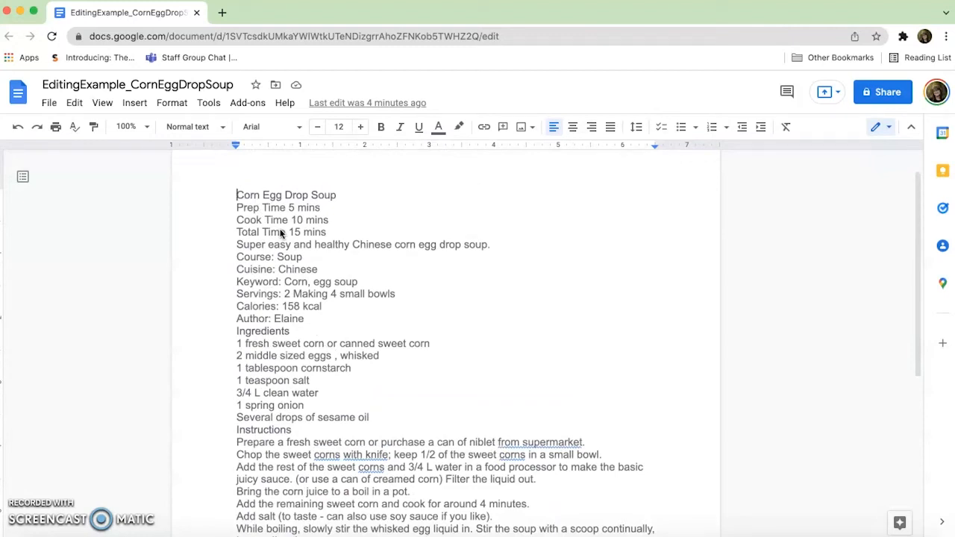
Insert a blank line below the "Corn Egg Drop Soup" title and another below the Total Time line.
{"action": "left_click", "coordinate": [337, 196]}
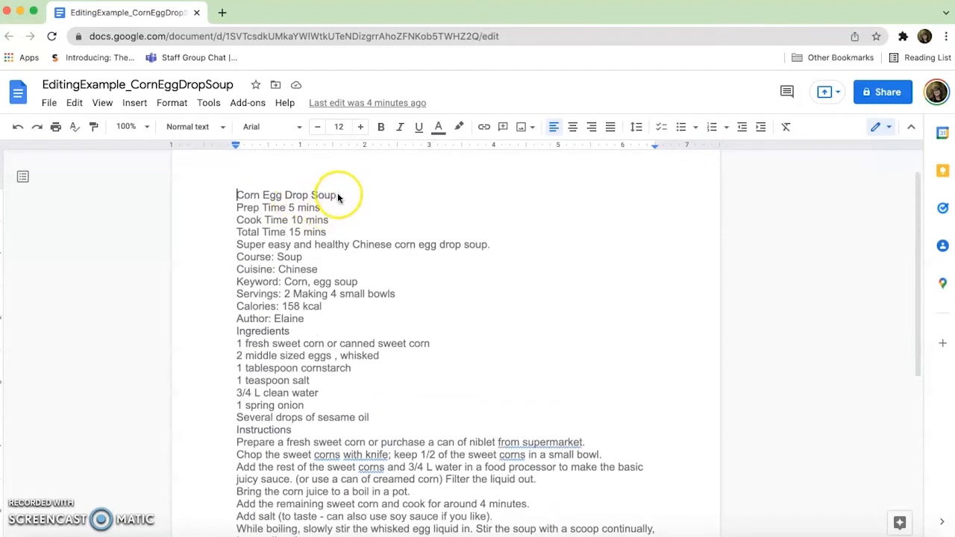
{"action": "left_click_drag", "start_coordinate": [336, 195], "coordinate": [233, 197]}
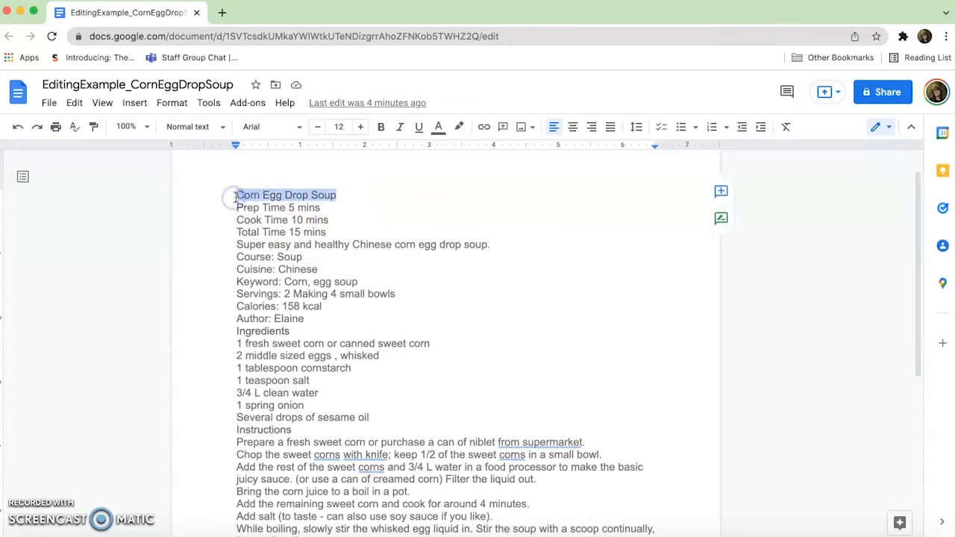
{"action": "key", "text": "Right"}
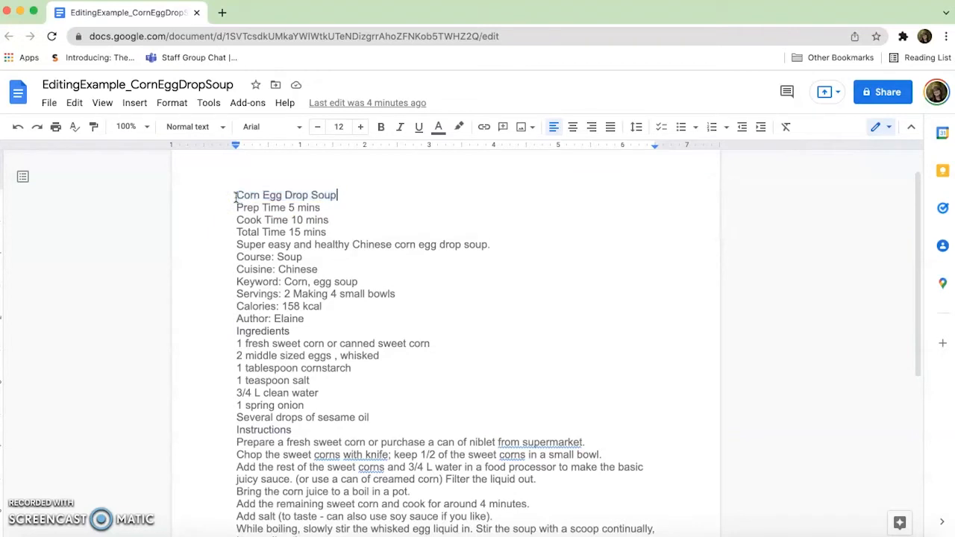
{"action": "key", "text": "Return"}
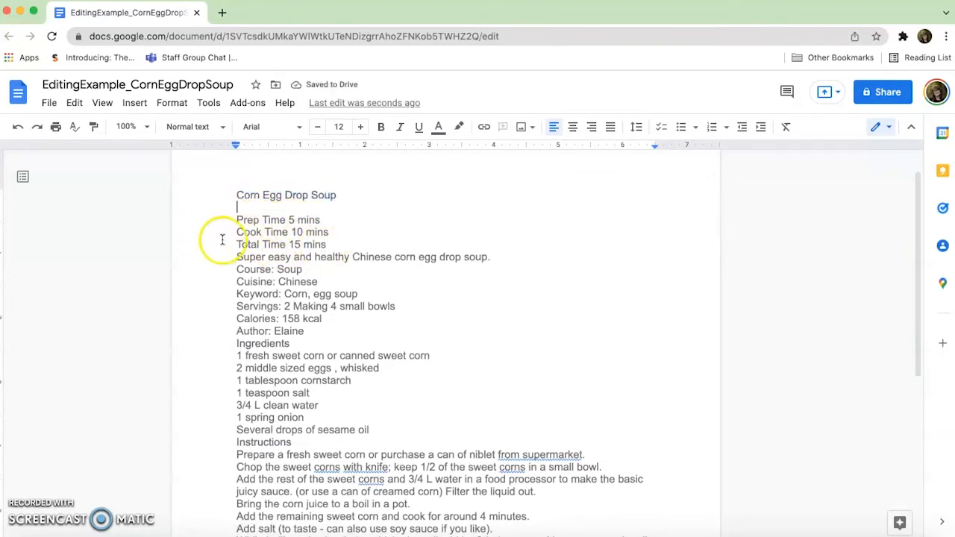
{"action": "left_click", "coordinate": [331, 246]}
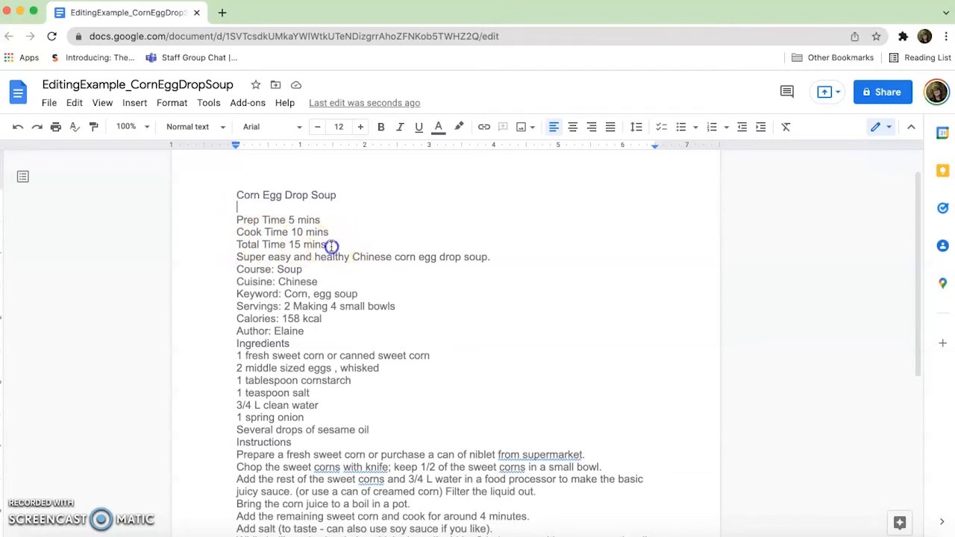
{"action": "key", "text": "Return"}
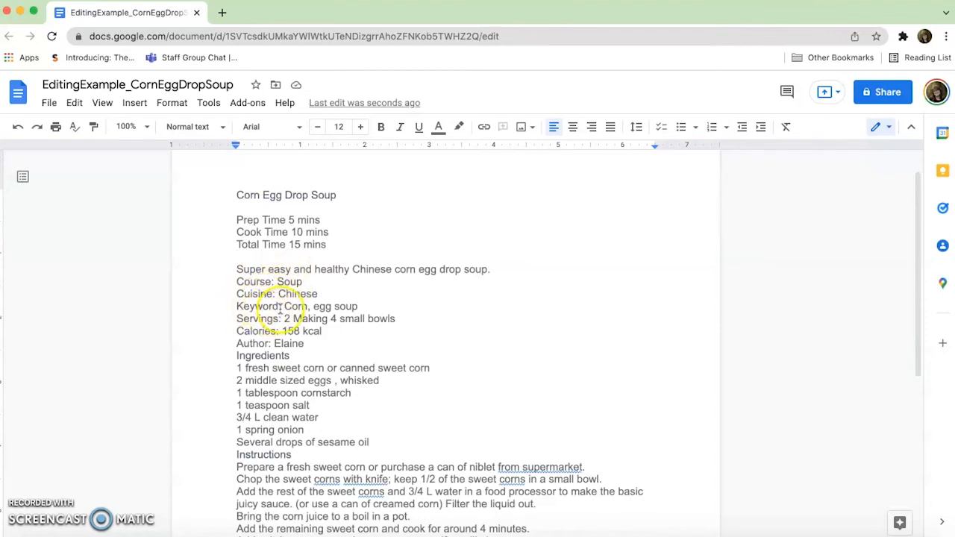
Insert a blank line above each of the Ingredients, Instructions and Recipe Notes headings.
{"action": "left_click", "coordinate": [313, 347]}
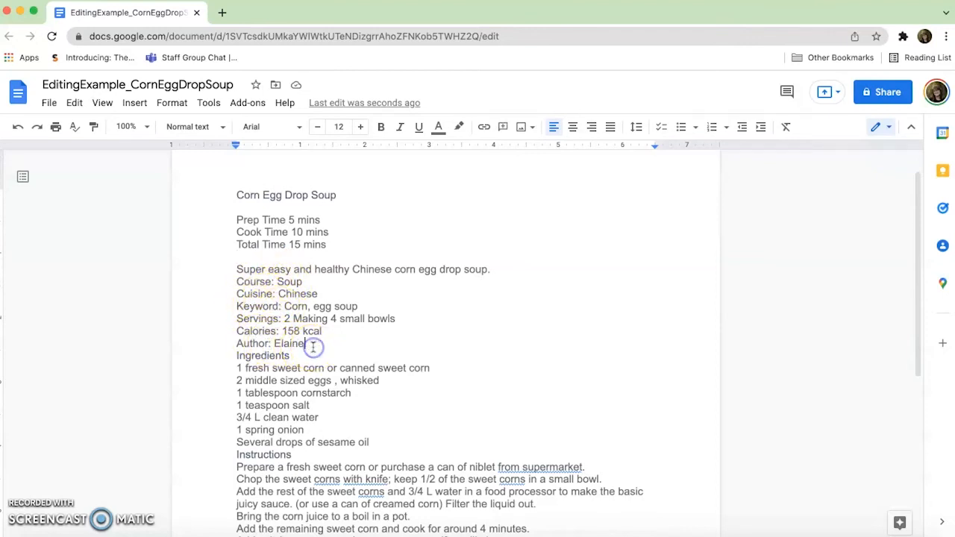
{"action": "key", "text": "Return"}
{"action": "scroll", "coordinate": [258, 306], "scroll_direction": "down", "scroll_amount": 3}
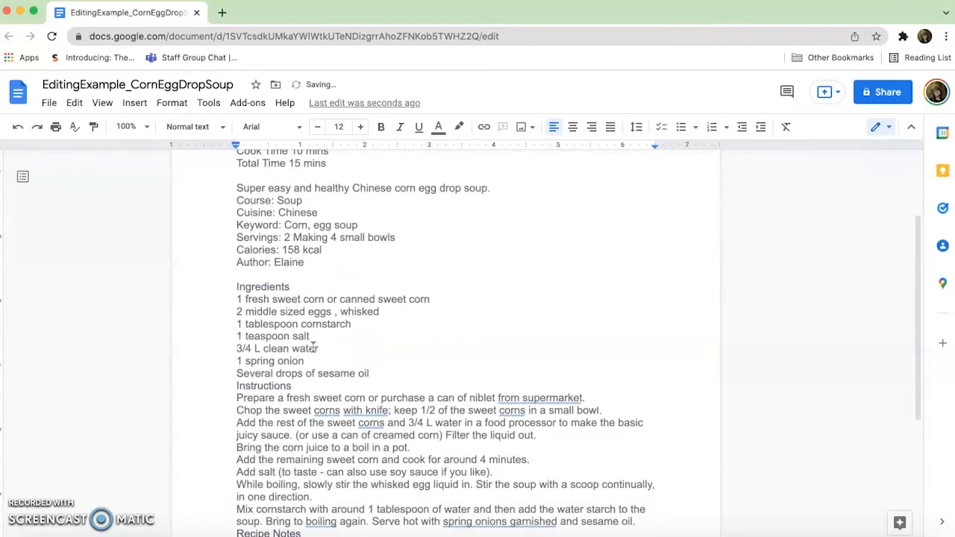
{"action": "left_click", "coordinate": [301, 386]}
{"action": "left_click", "coordinate": [373, 373]}
{"action": "key", "text": "Return"}
{"action": "scroll", "coordinate": [375, 364], "scroll_direction": "down", "scroll_amount": 2}
{"action": "scroll", "coordinate": [375, 363], "scroll_direction": "down", "scroll_amount": 2}
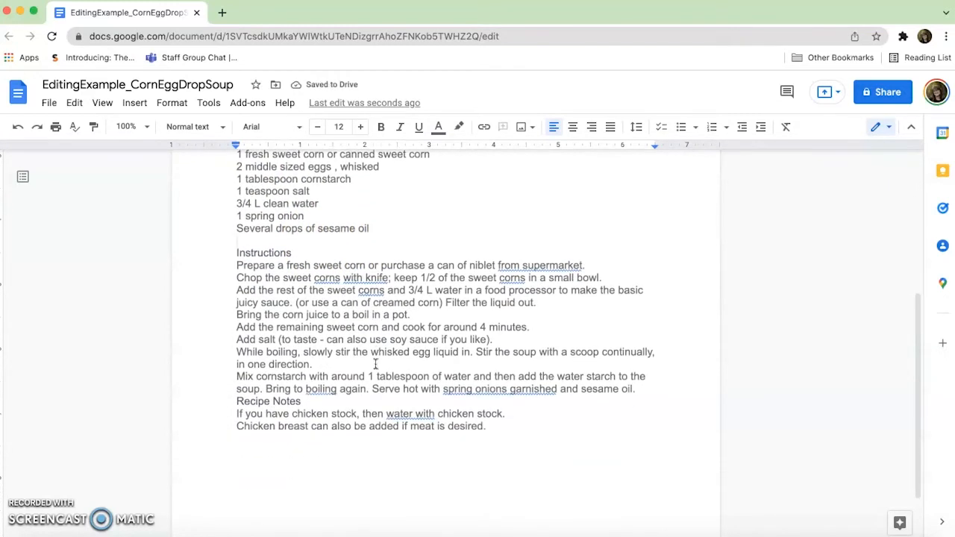
{"action": "left_click", "coordinate": [236, 401]}
{"action": "key", "text": "Return"}
Move the minute values of Prep Time, Cook Time and Total Time onto their own lines beneath each label.
{"action": "scroll", "coordinate": [389, 438], "scroll_direction": "up", "scroll_amount": 1}
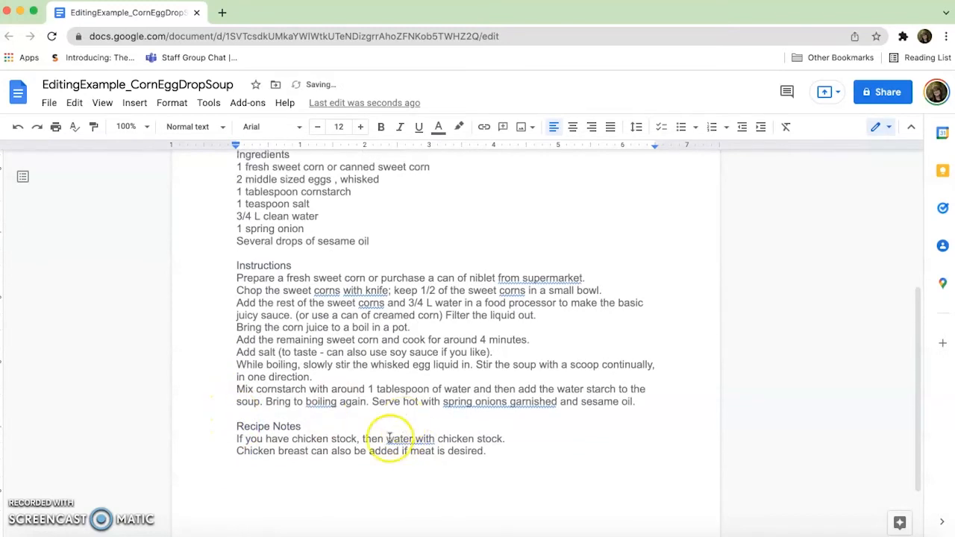
{"action": "scroll", "coordinate": [389, 439], "scroll_direction": "up", "scroll_amount": 5}
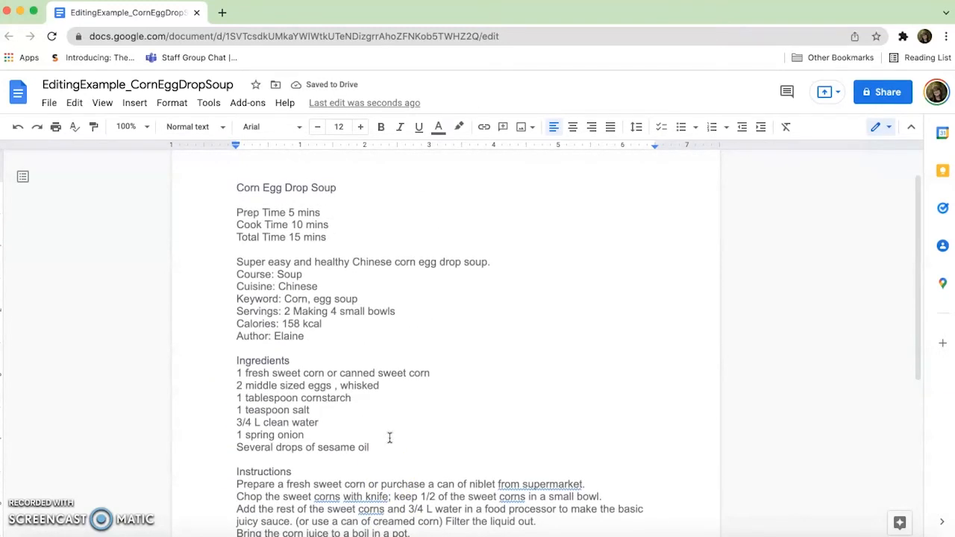
{"action": "scroll", "coordinate": [389, 439], "scroll_direction": "down", "scroll_amount": 2}
{"action": "left_click", "coordinate": [389, 442]}
{"action": "scroll", "coordinate": [389, 443], "scroll_direction": "up", "scroll_amount": 1}
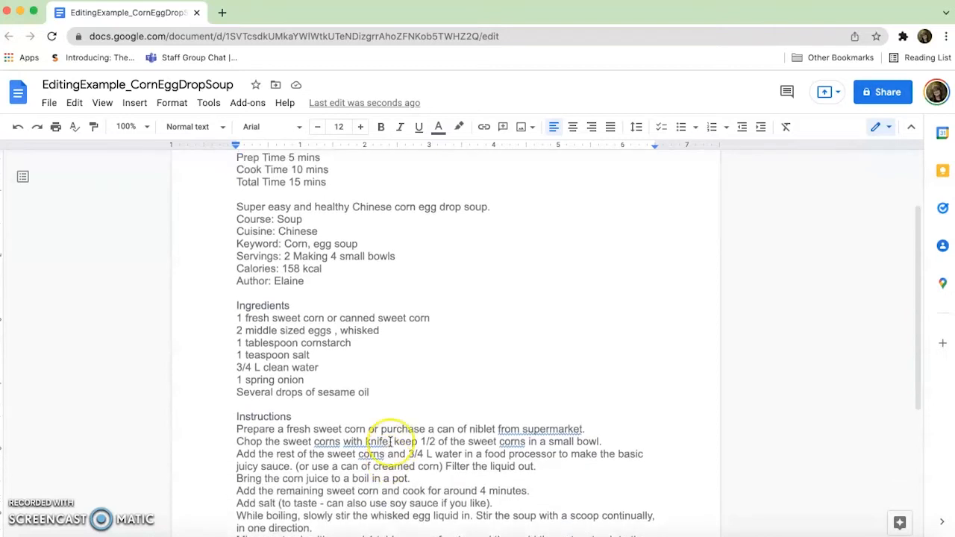
{"action": "scroll", "coordinate": [390, 442], "scroll_direction": "up", "scroll_amount": 2}
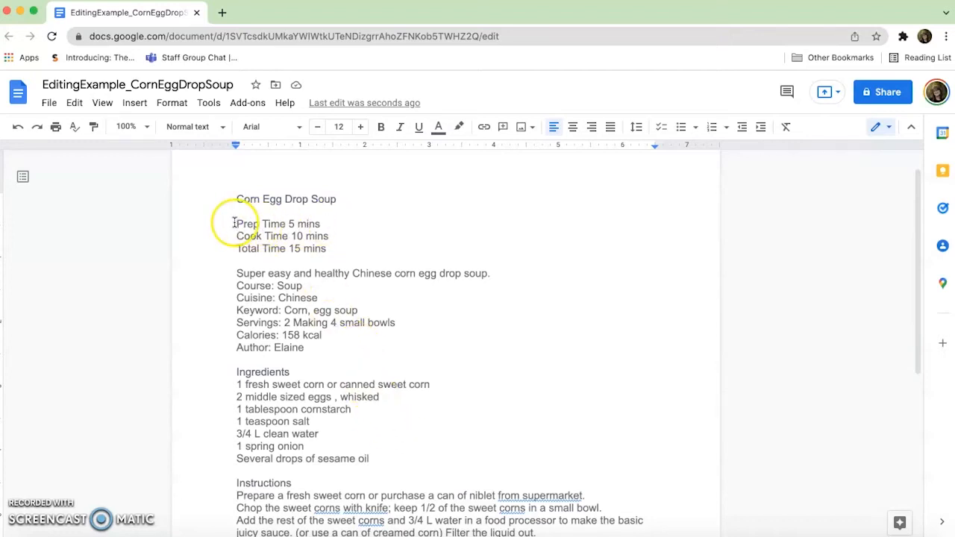
{"action": "left_click", "coordinate": [290, 224]}
{"action": "key", "text": "Return"}
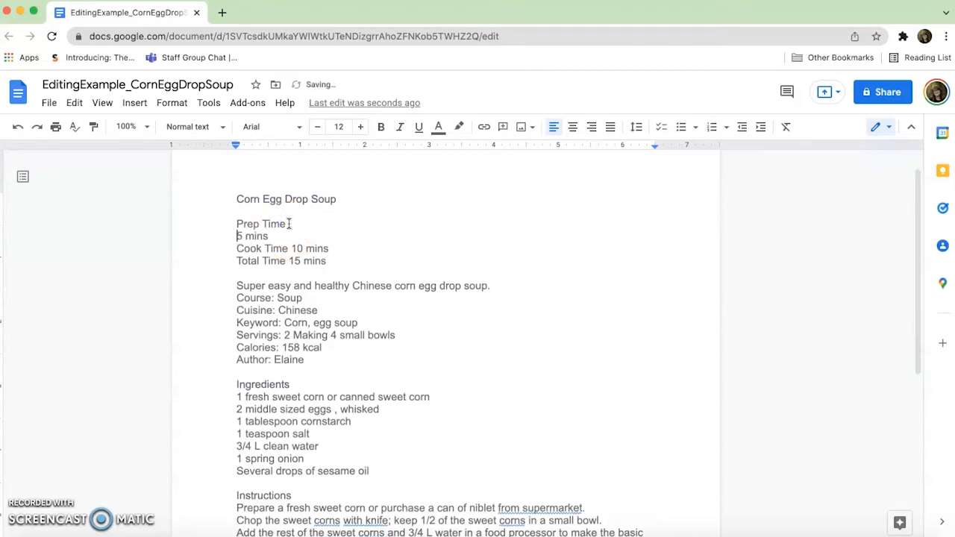
{"action": "left_click", "coordinate": [293, 249]}
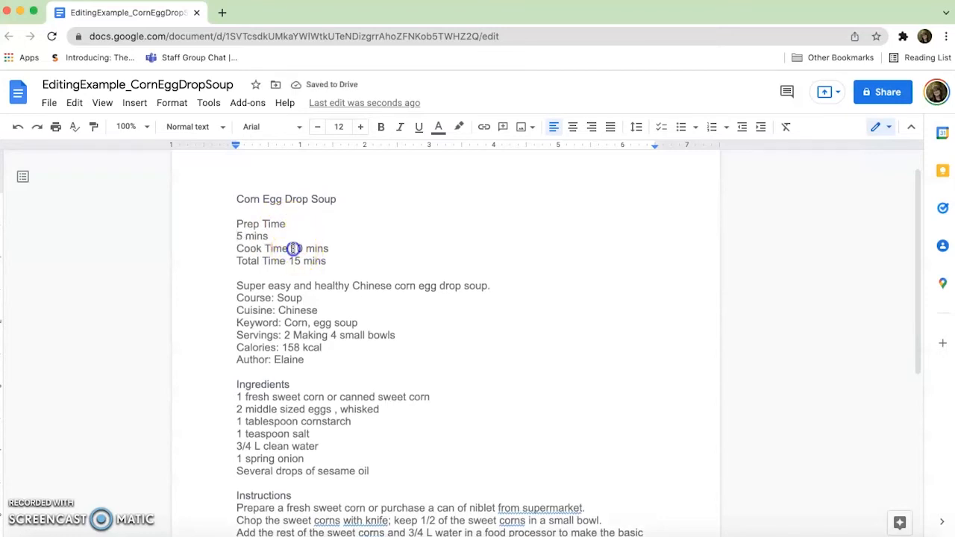
{"action": "key", "text": "Return"}
{"action": "left_click", "coordinate": [290, 273]}
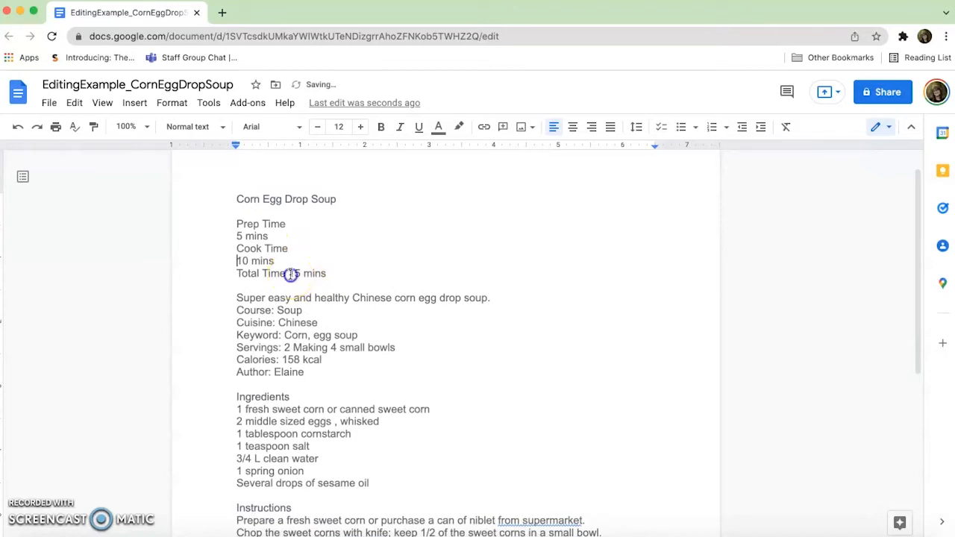
{"action": "key", "text": "Return"}
Arrange the Prep Time, Cook Time and Total Time lines in three columns and center-align their text.
{"action": "left_click", "coordinate": [278, 287]}
{"action": "left_click_drag", "start_coordinate": [278, 287], "coordinate": [235, 228]}
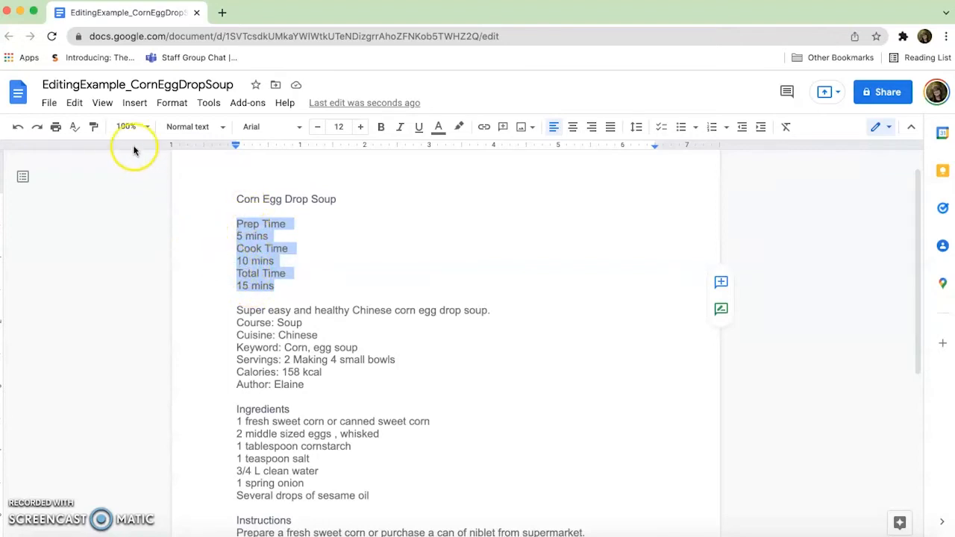
{"action": "left_click", "coordinate": [170, 105]}
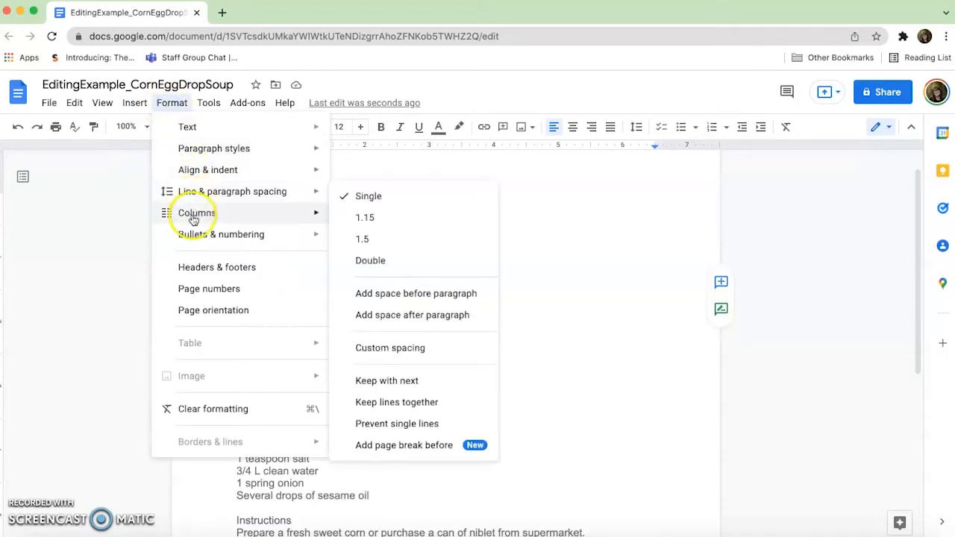
{"action": "mouse_move", "coordinate": [193, 216]}
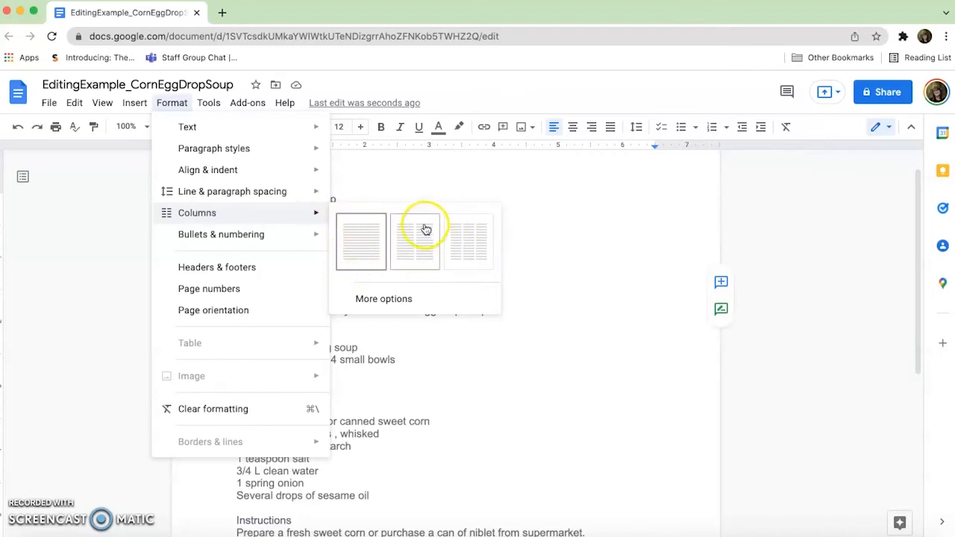
{"action": "left_click", "coordinate": [460, 232]}
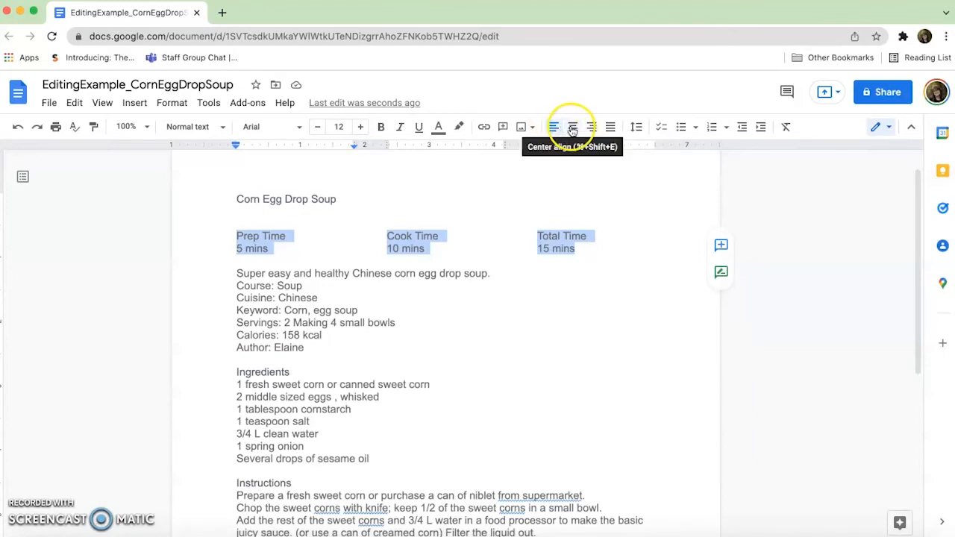
{"action": "left_click", "coordinate": [573, 130]}
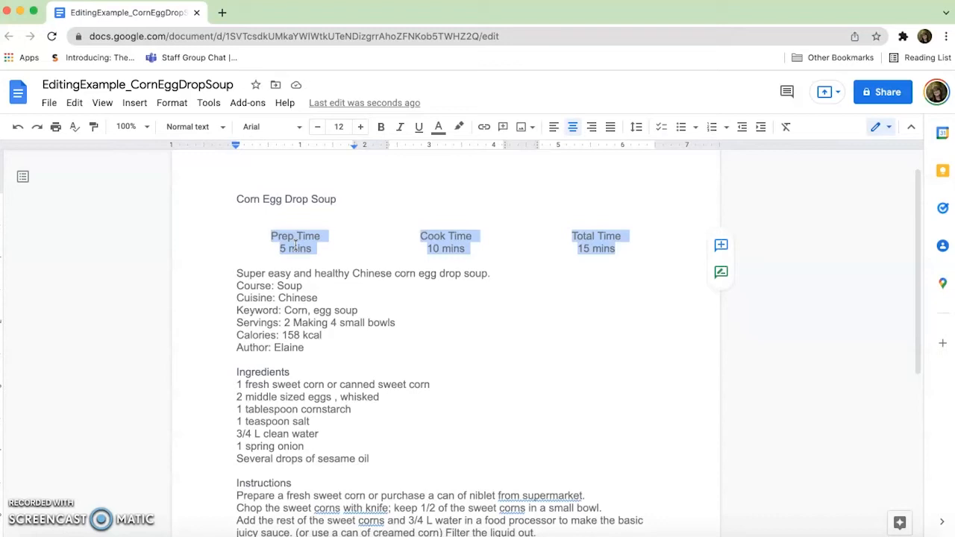
{"action": "left_click", "coordinate": [336, 198]}
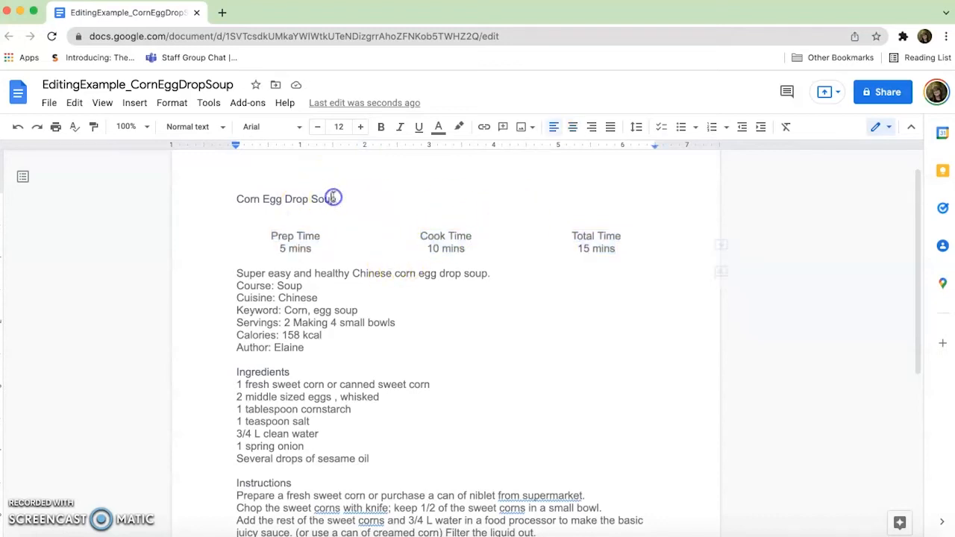
{"action": "left_click_drag", "start_coordinate": [336, 198], "coordinate": [206, 197]}
{"action": "left_click_drag", "start_coordinate": [336, 198], "coordinate": [255, 188]}
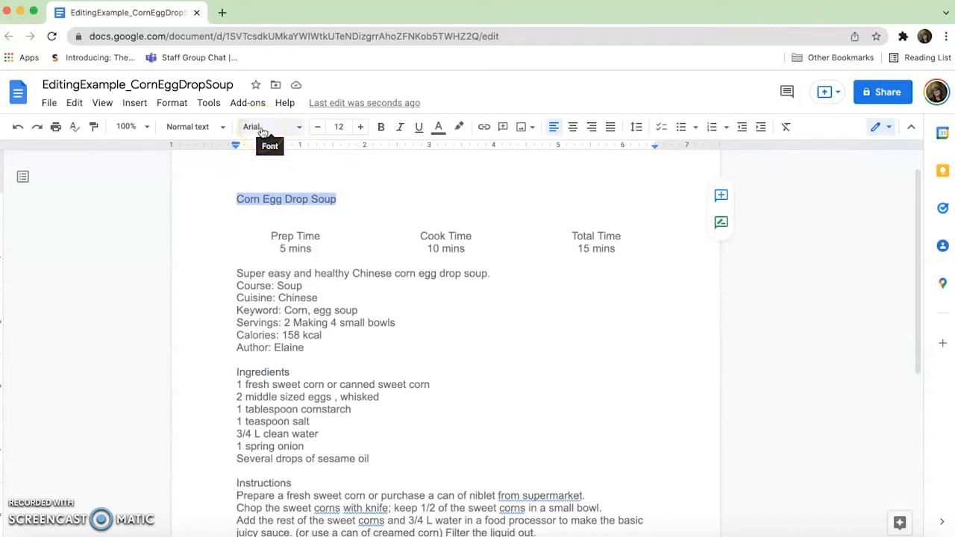
{"action": "left_click", "coordinate": [200, 135]}
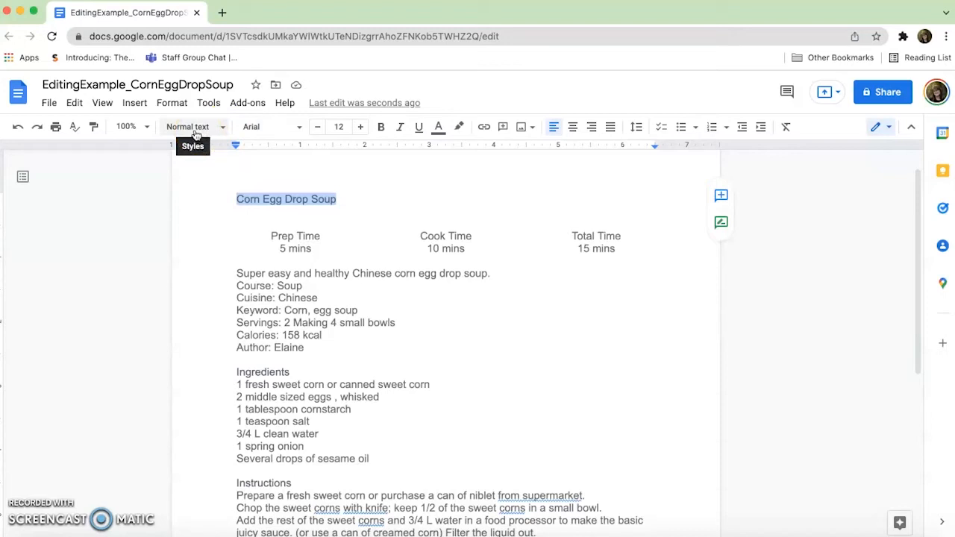
{"action": "left_click", "coordinate": [215, 128]}
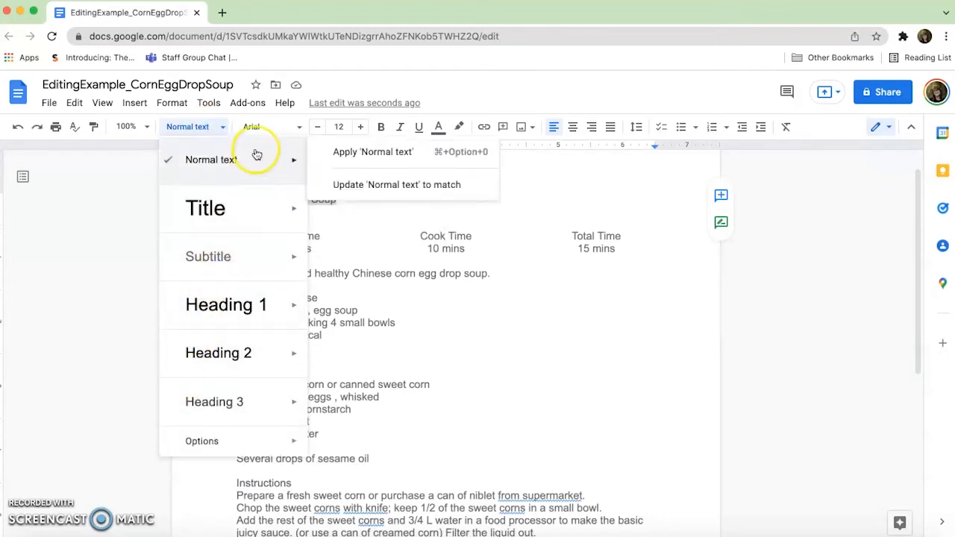
{"action": "left_click", "coordinate": [257, 127]}
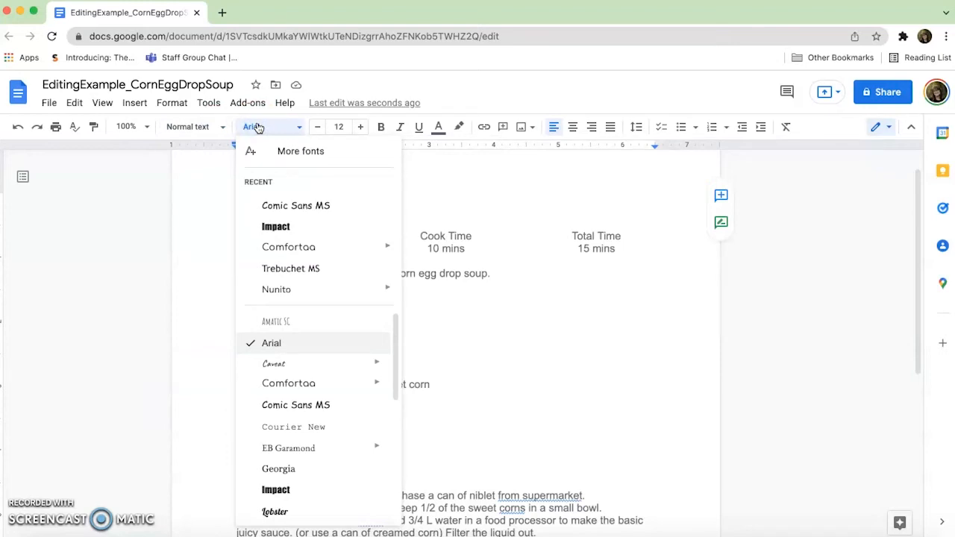
{"action": "left_click", "coordinate": [193, 189]}
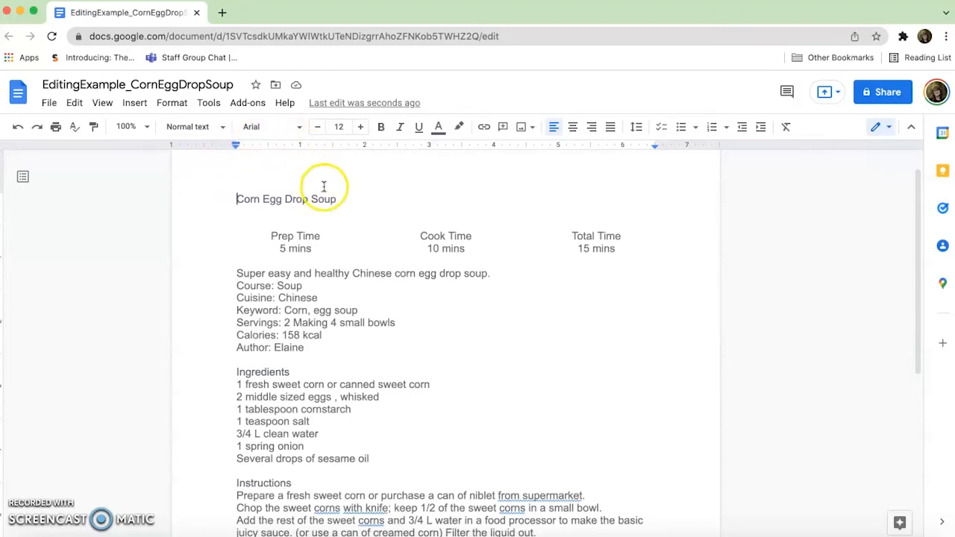
Change the font of the "Corn Egg Drop Soup" title to Impact.
{"action": "left_click_drag", "start_coordinate": [337, 200], "coordinate": [231, 199]}
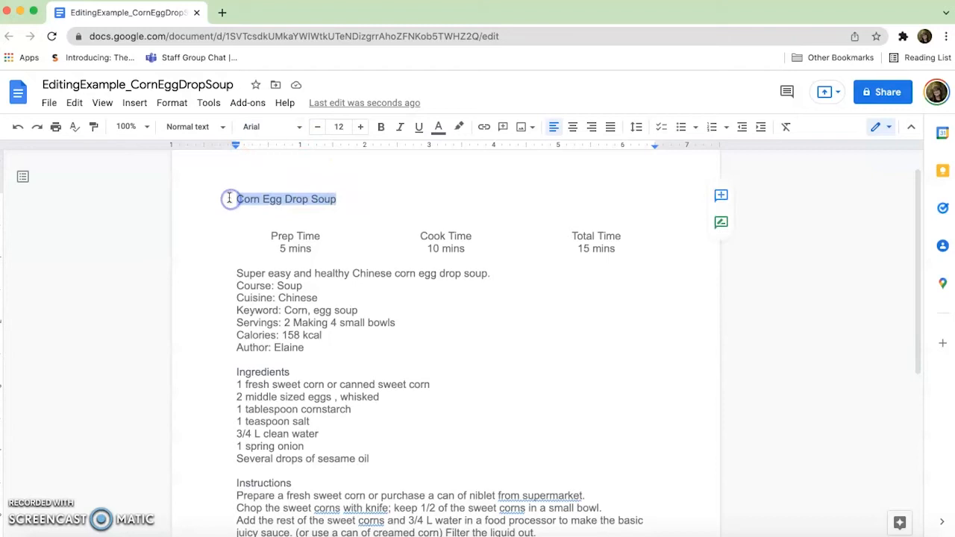
{"action": "left_click", "coordinate": [270, 129]}
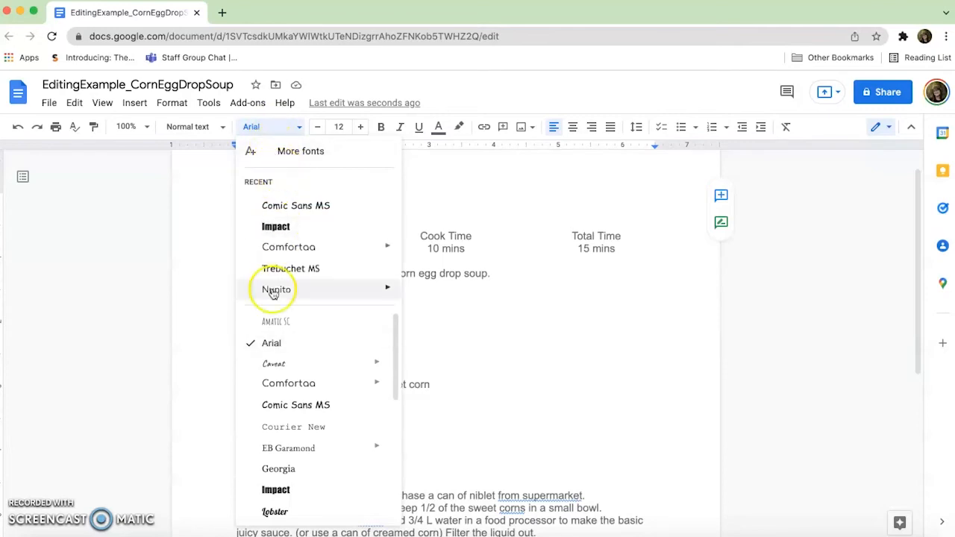
{"action": "left_click", "coordinate": [267, 228]}
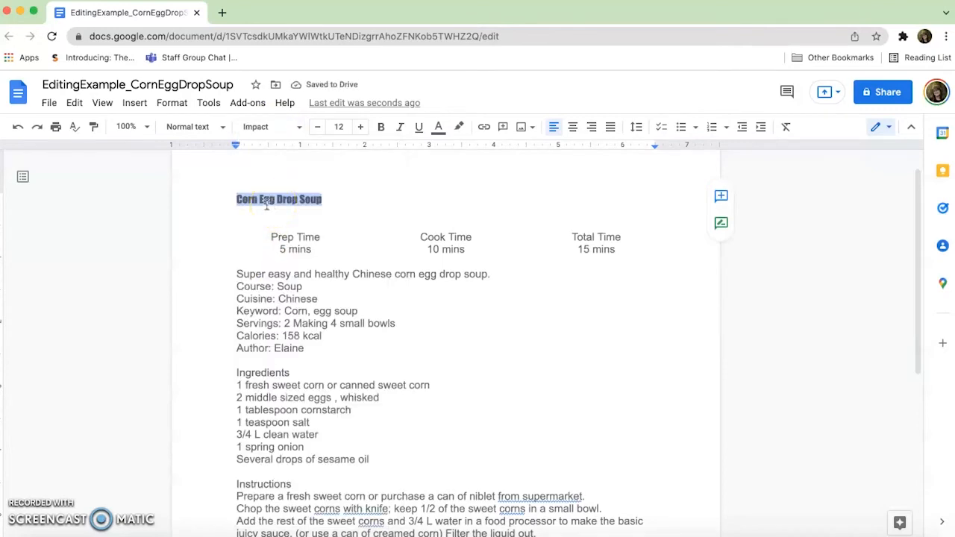
{"action": "left_click", "coordinate": [275, 128]}
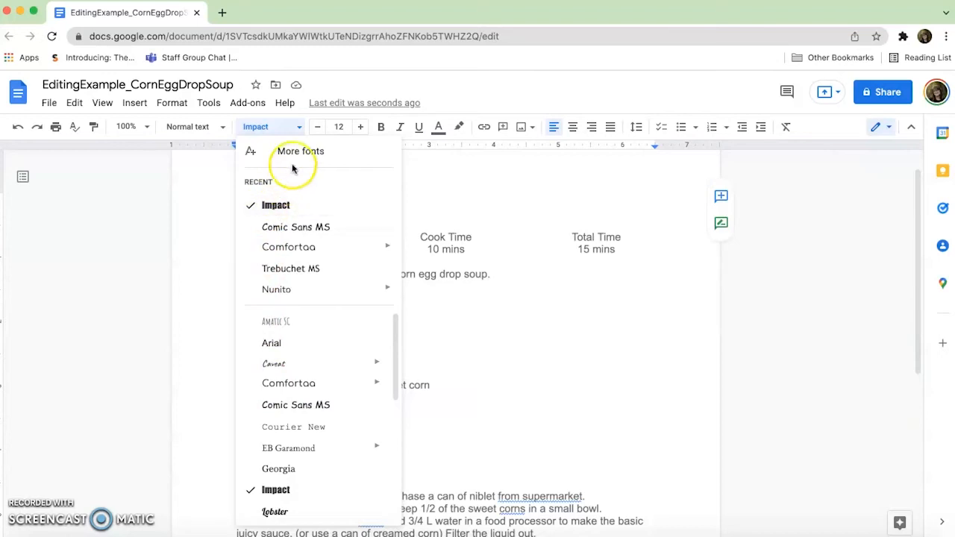
Try font sizes 36, 48 and 51 on the recipe title.
{"action": "left_click", "coordinate": [337, 128]}
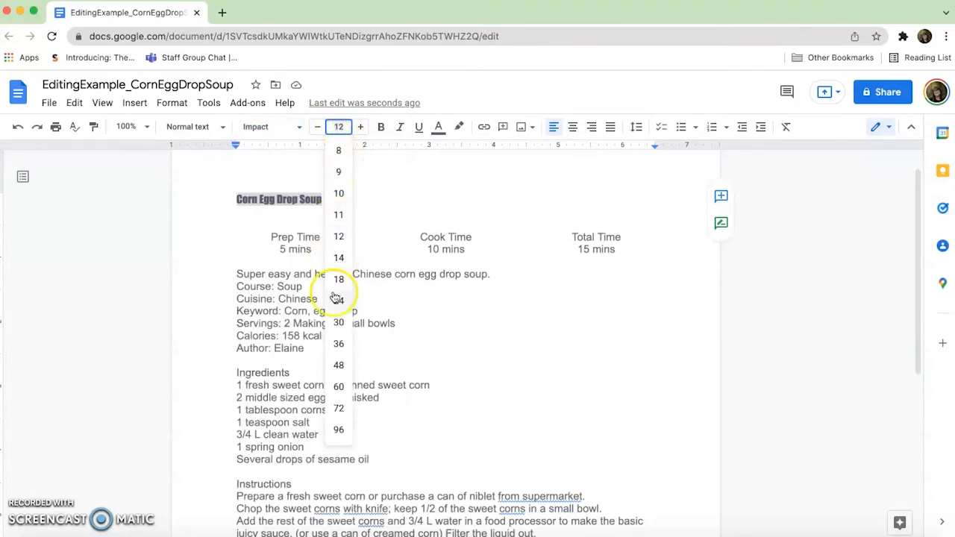
{"action": "left_click", "coordinate": [335, 346]}
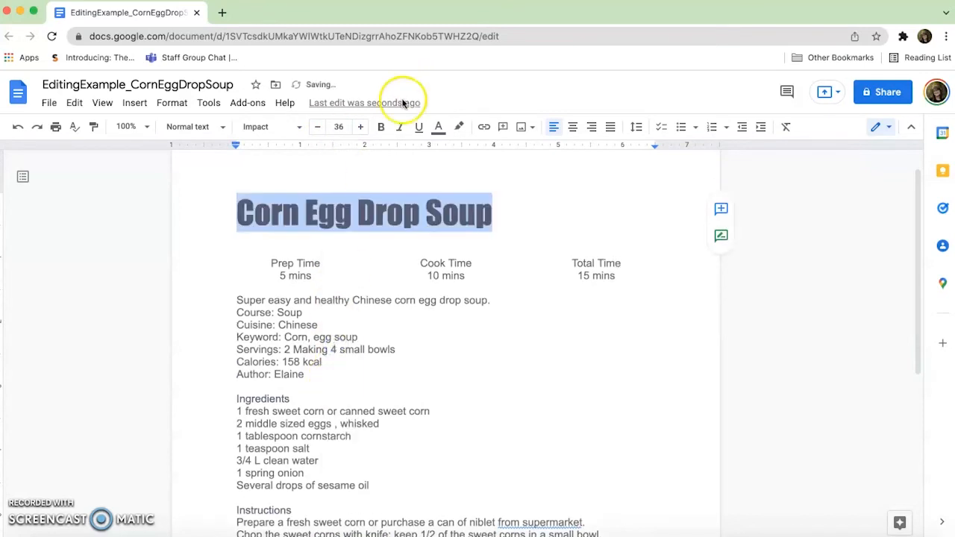
{"action": "left_click", "coordinate": [340, 126]}
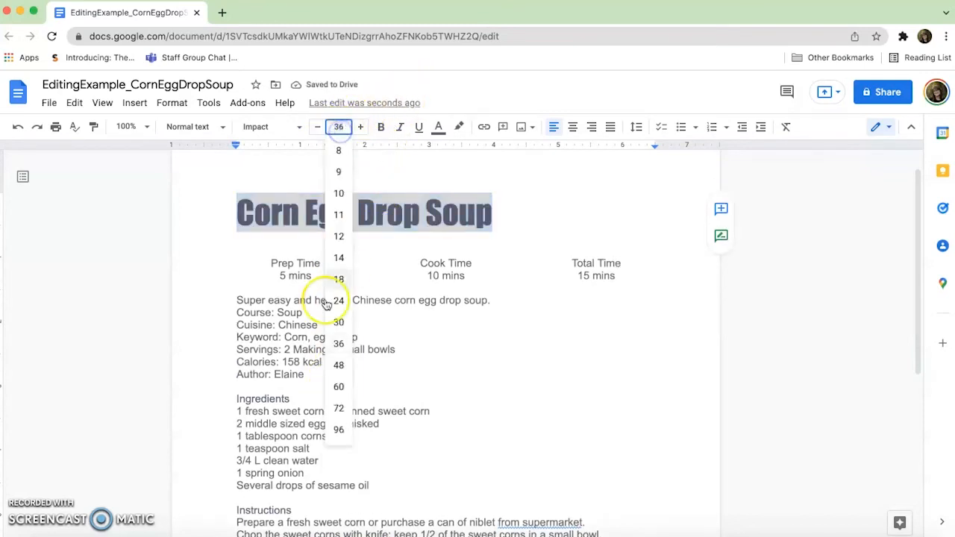
{"action": "left_click", "coordinate": [336, 366]}
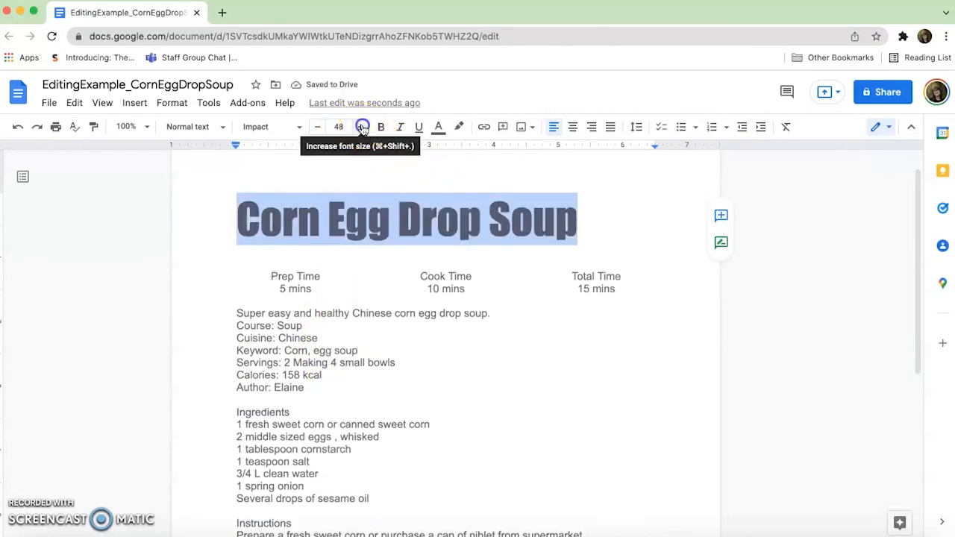
{"action": "left_click", "coordinate": [363, 127]}
{"action": "left_click", "coordinate": [363, 128]}
{"action": "left_click", "coordinate": [363, 127]}
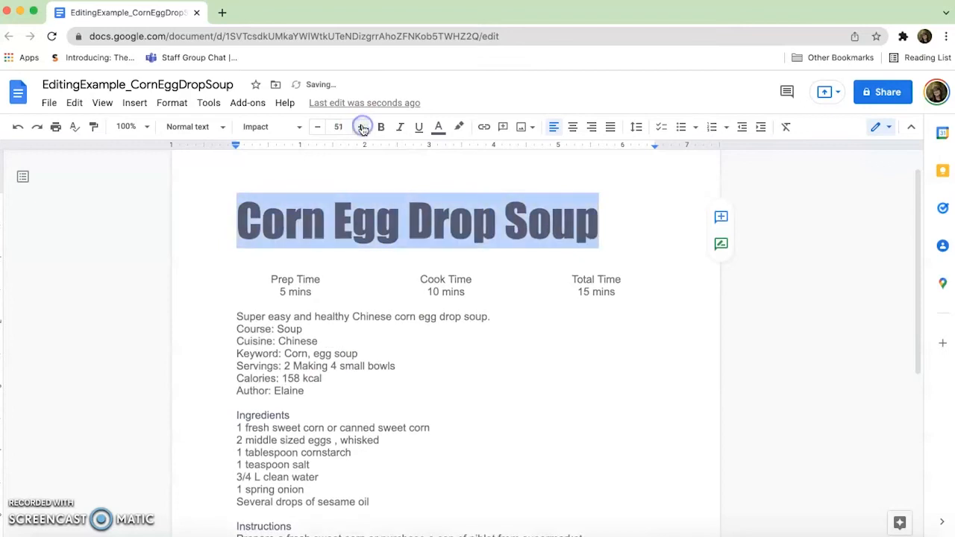
{"action": "left_click", "coordinate": [317, 128]}
{"action": "left_click", "coordinate": [317, 128]}
{"action": "left_click", "coordinate": [317, 128]}
Set the recipe title's font size to 58 so it fills the page width on one line.
{"action": "left_click", "coordinate": [340, 128]}
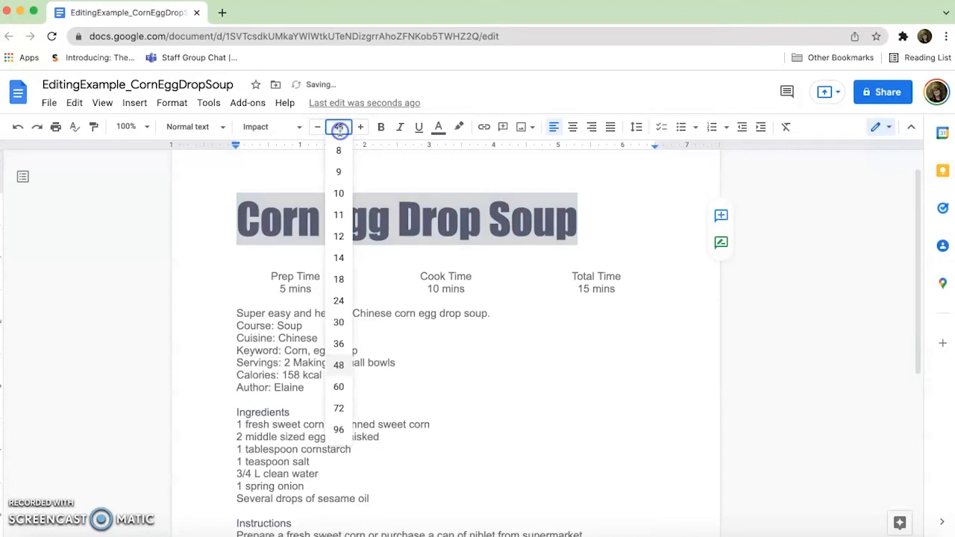
{"action": "left_click", "coordinate": [340, 387]}
{"action": "left_click", "coordinate": [319, 126]}
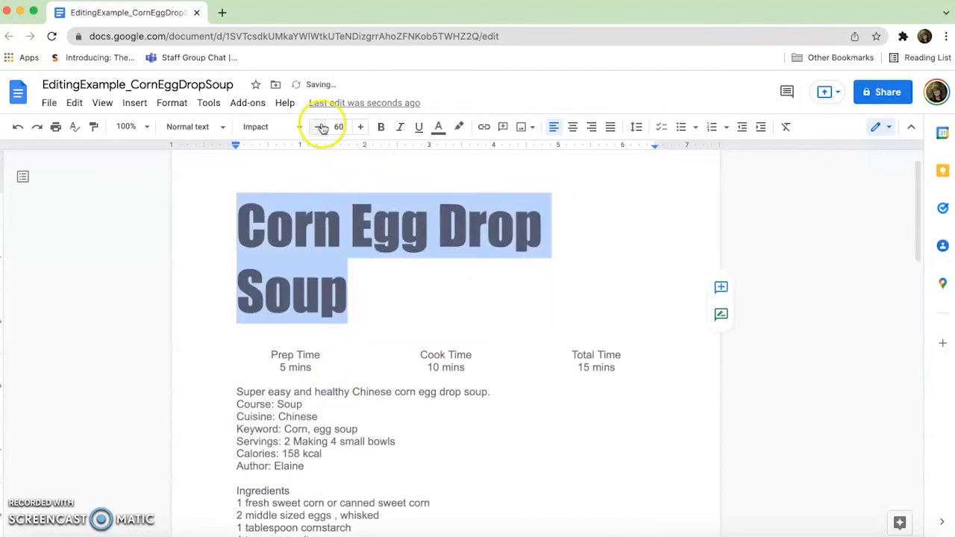
{"action": "left_click", "coordinate": [318, 127]}
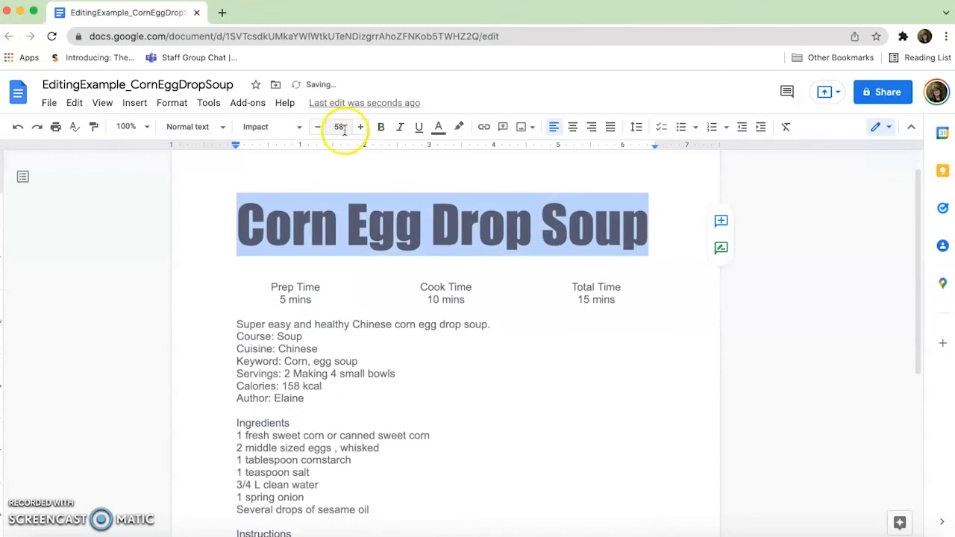
Center-align the recipe title and delete the blank line between it and the time columns.
{"action": "left_click", "coordinate": [573, 128]}
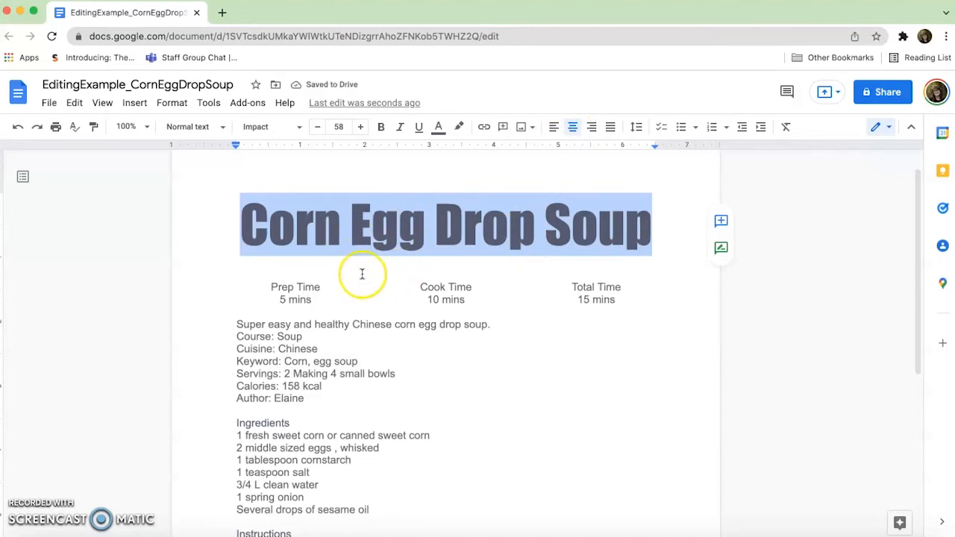
{"action": "left_click", "coordinate": [554, 127]}
{"action": "left_click", "coordinate": [573, 129]}
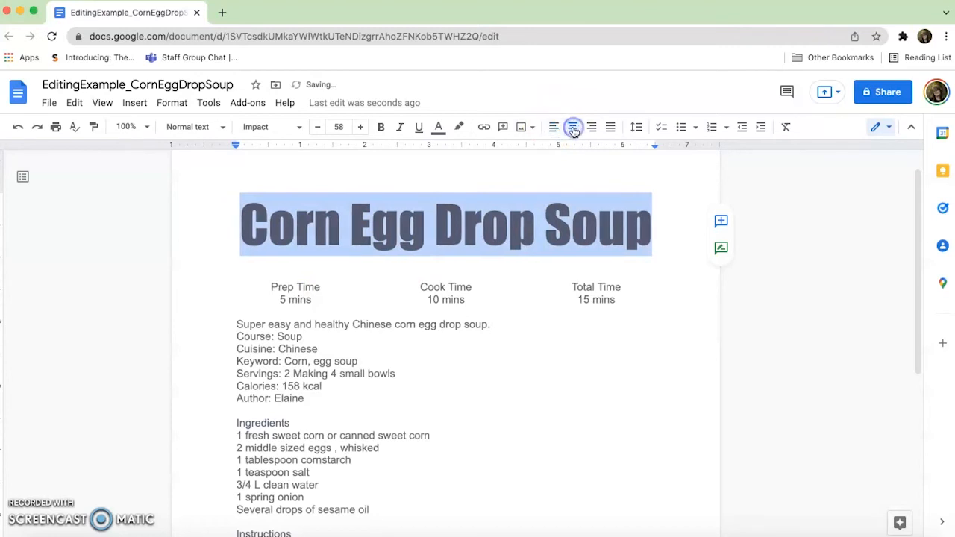
{"action": "left_click", "coordinate": [282, 273]}
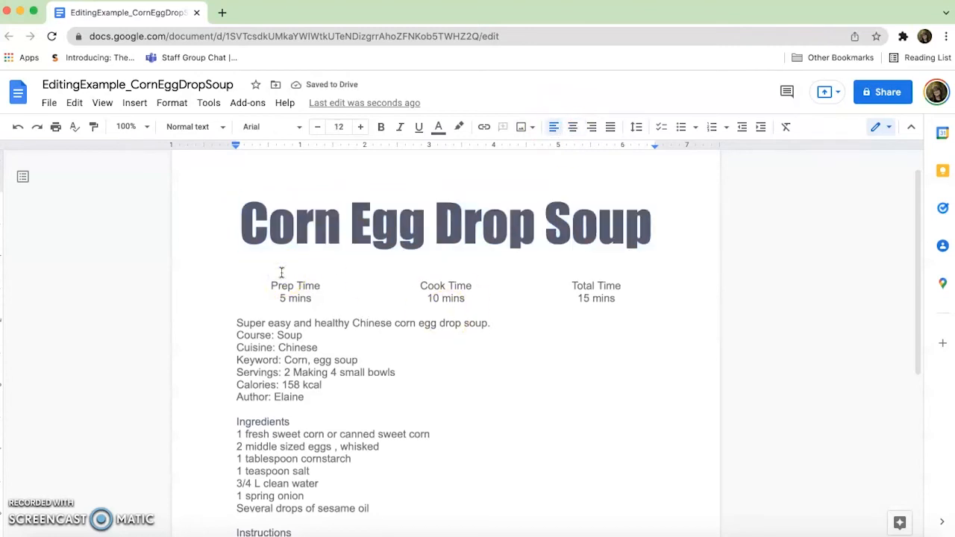
{"action": "key", "text": "BackSpace"}
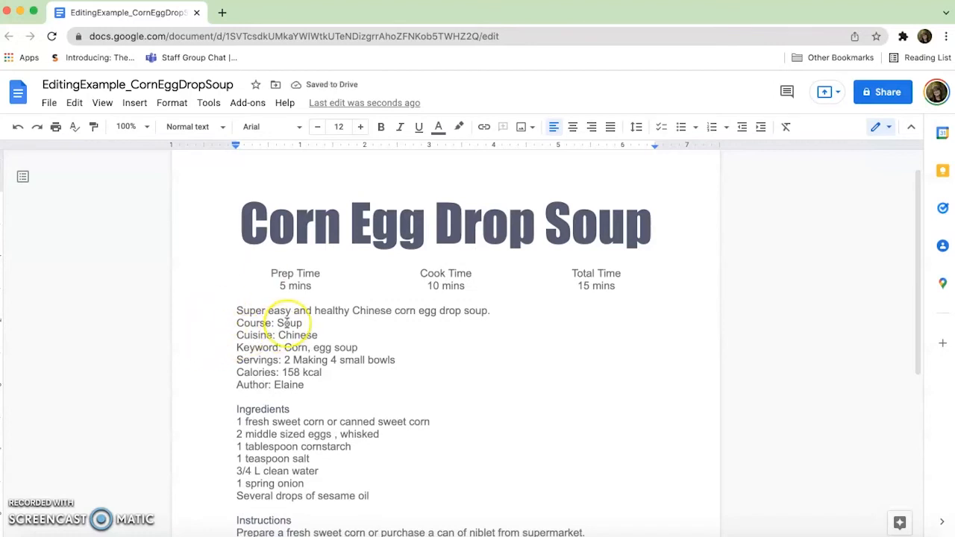
{"action": "scroll", "coordinate": [279, 313], "scroll_direction": "down", "scroll_amount": 3}
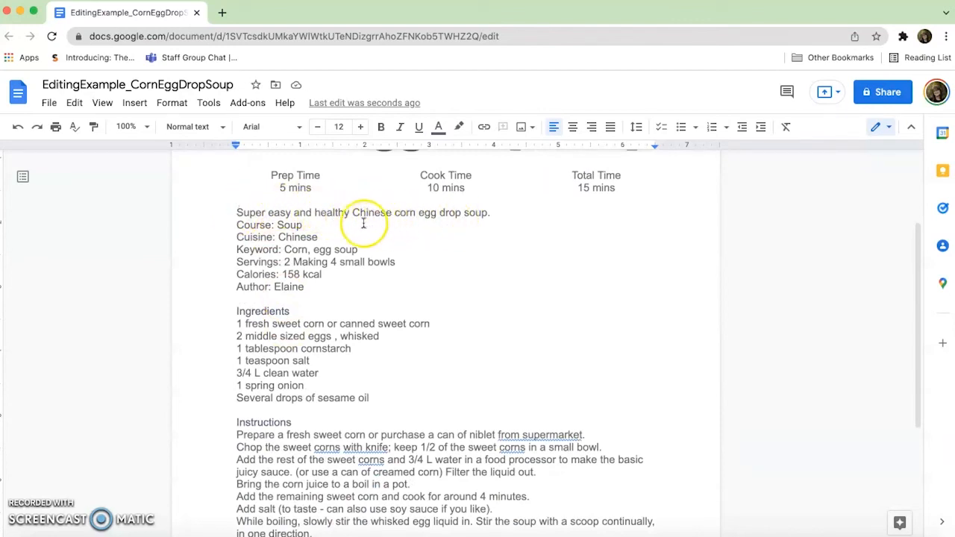
{"action": "left_click_drag", "start_coordinate": [320, 284], "coordinate": [227, 218]}
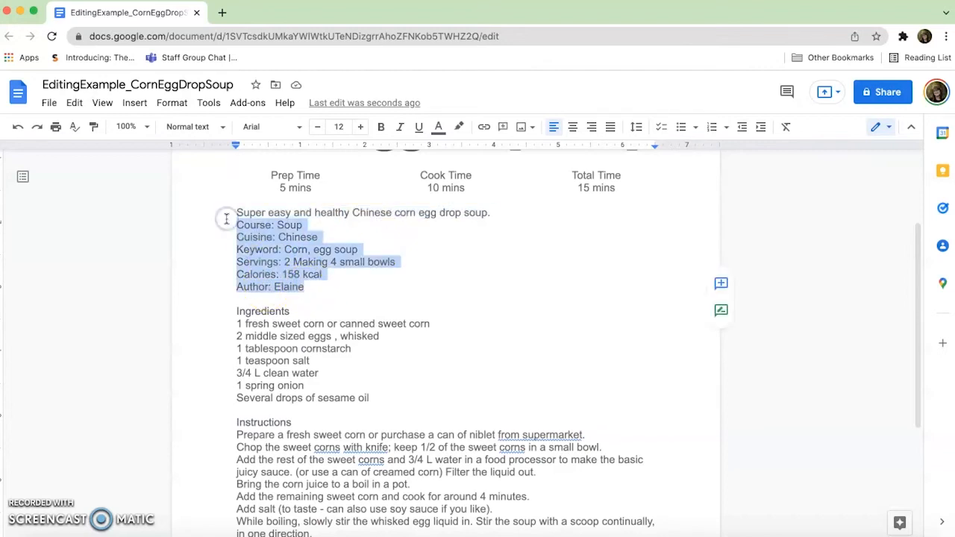
{"action": "left_click", "coordinate": [241, 216]}
{"action": "left_click_drag", "start_coordinate": [238, 213], "coordinate": [299, 291]}
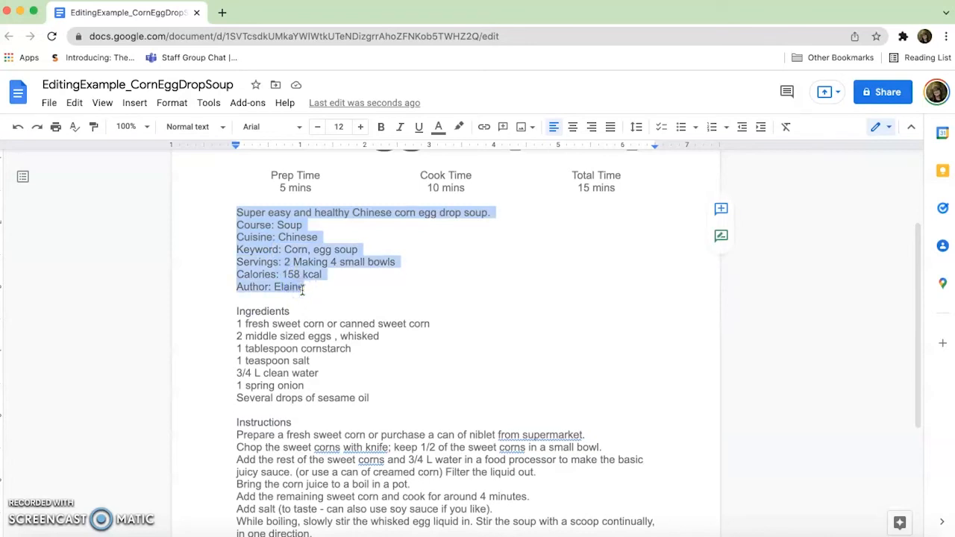
{"action": "left_click", "coordinate": [300, 198]}
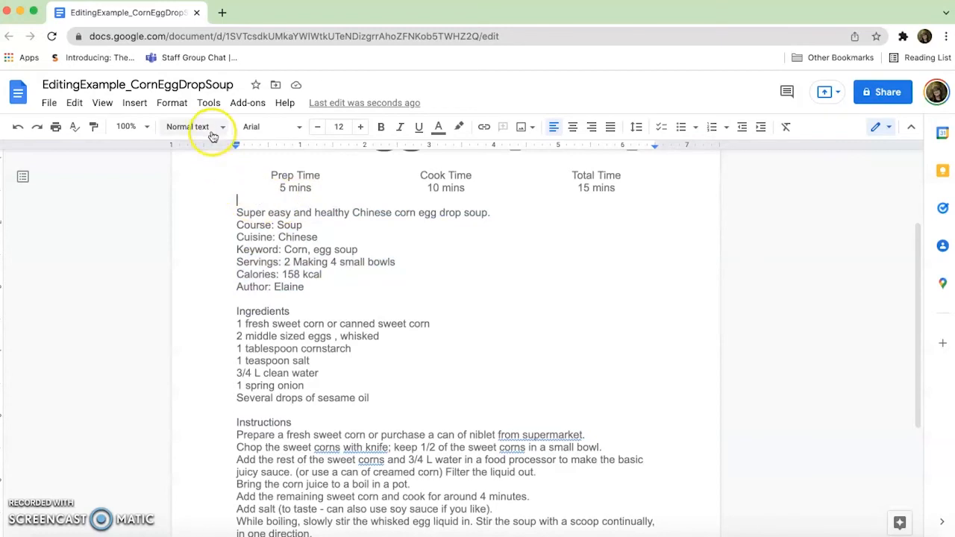
{"action": "left_click", "coordinate": [134, 104]}
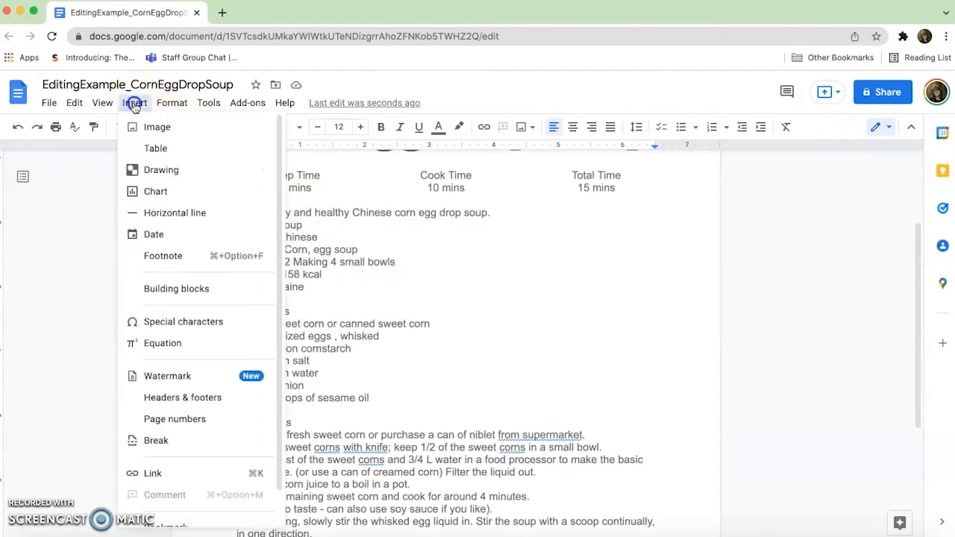
{"action": "left_click", "coordinate": [174, 213]}
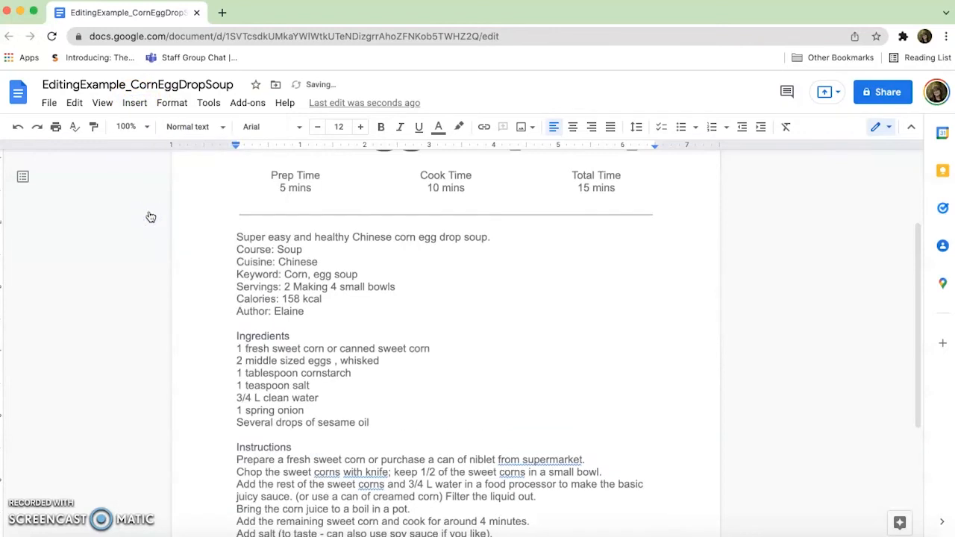
{"action": "left_click", "coordinate": [183, 222]}
{"action": "key", "text": "BackSpace"}
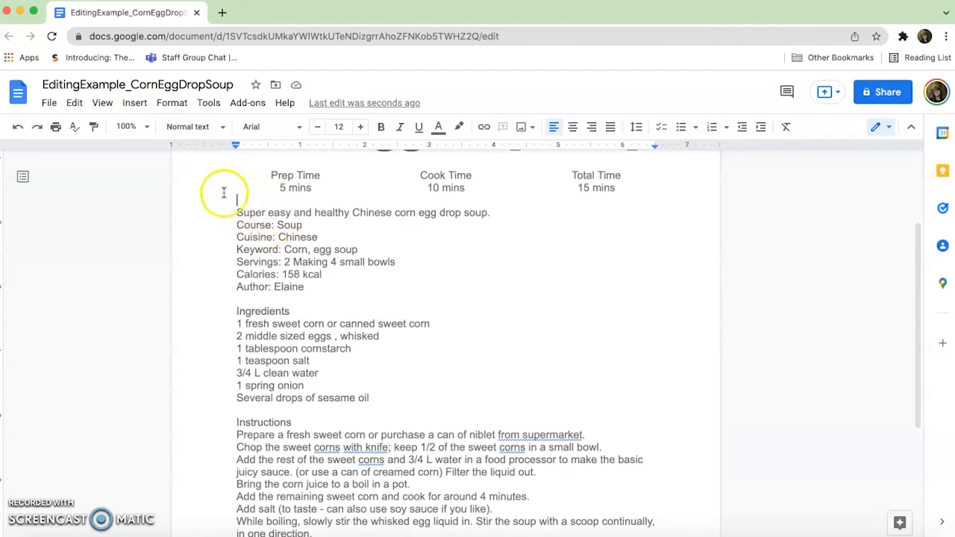
Insert horizontal lines above and below the recipe description block, removing the extra blank line after the Author line.
{"action": "left_click", "coordinate": [134, 102]}
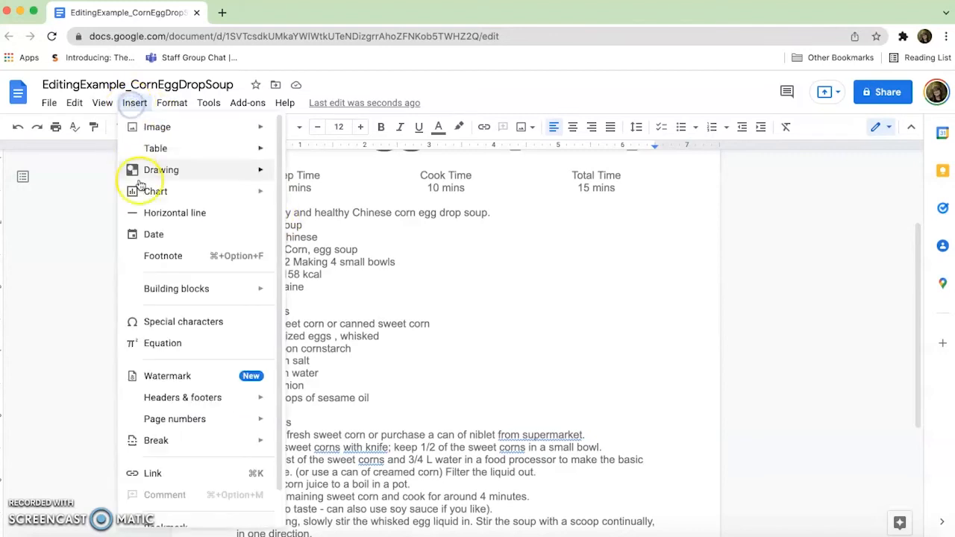
{"action": "left_click", "coordinate": [149, 215]}
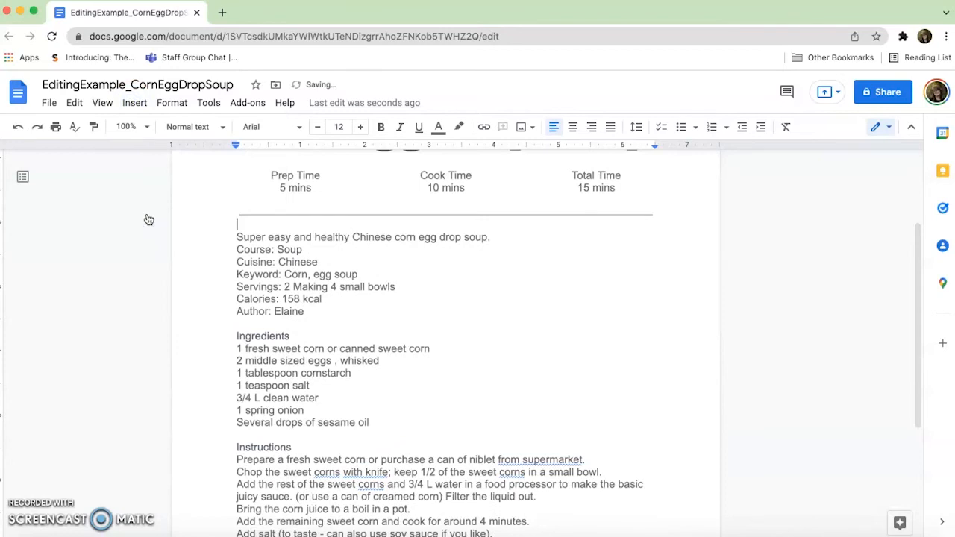
{"action": "left_click", "coordinate": [247, 326]}
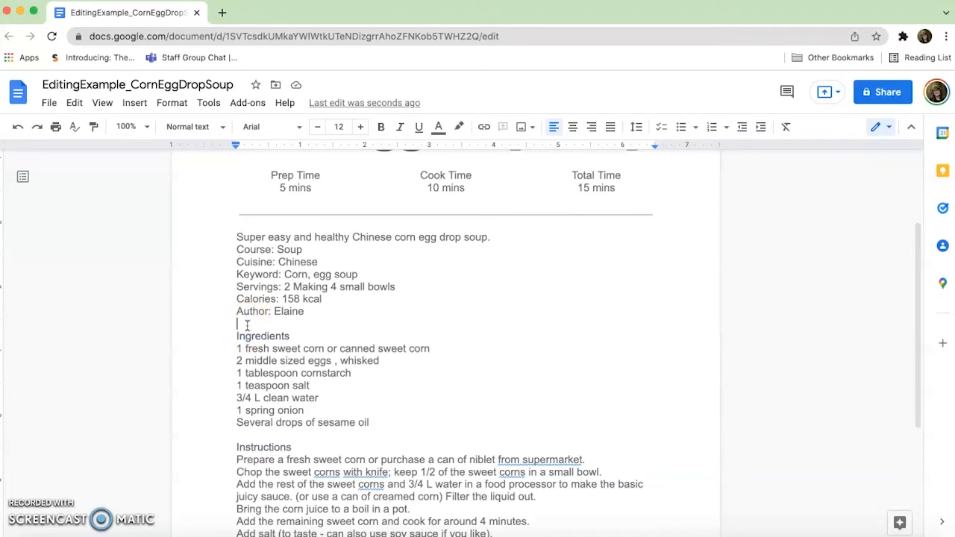
{"action": "left_click", "coordinate": [136, 103]}
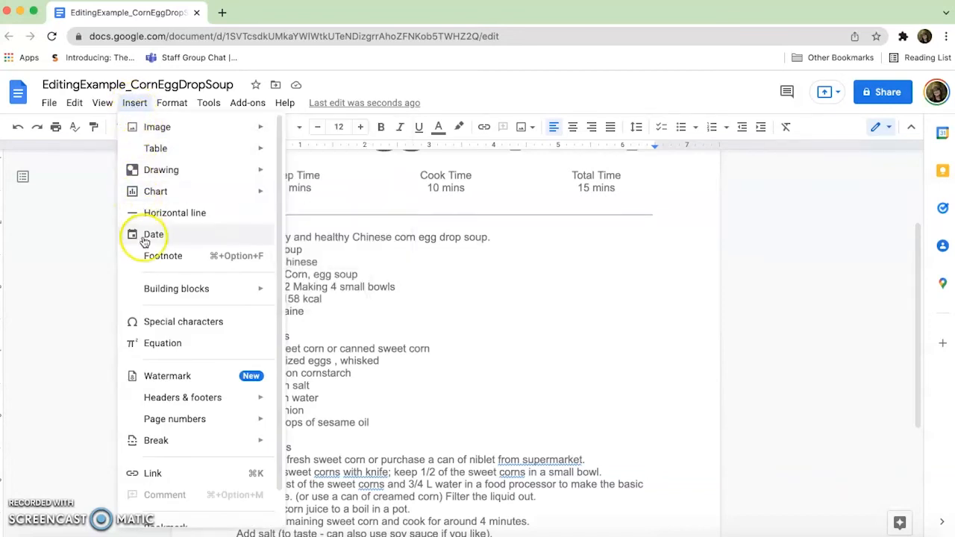
{"action": "left_click", "coordinate": [141, 213]}
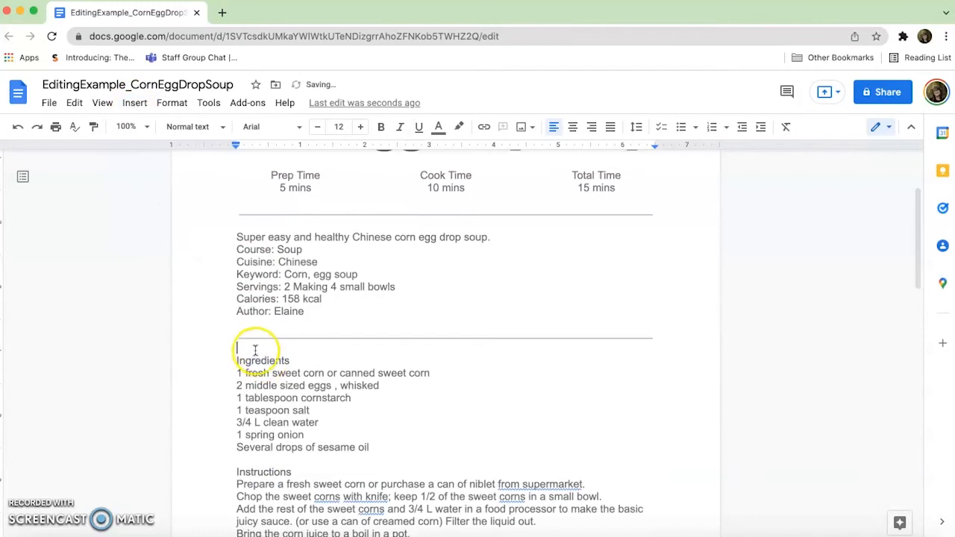
{"action": "key", "text": "BackSpace"}
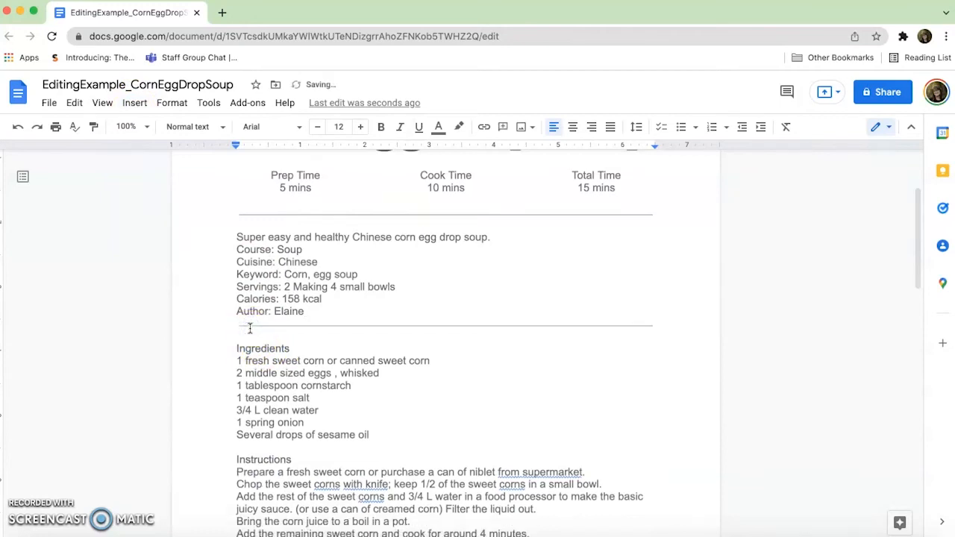
Center-align the description block from the "Super easy and healthy" line through the Author line.
{"action": "left_click", "coordinate": [241, 336]}
{"action": "left_click_drag", "start_coordinate": [313, 311], "coordinate": [232, 237]}
{"action": "left_click", "coordinate": [572, 127]}
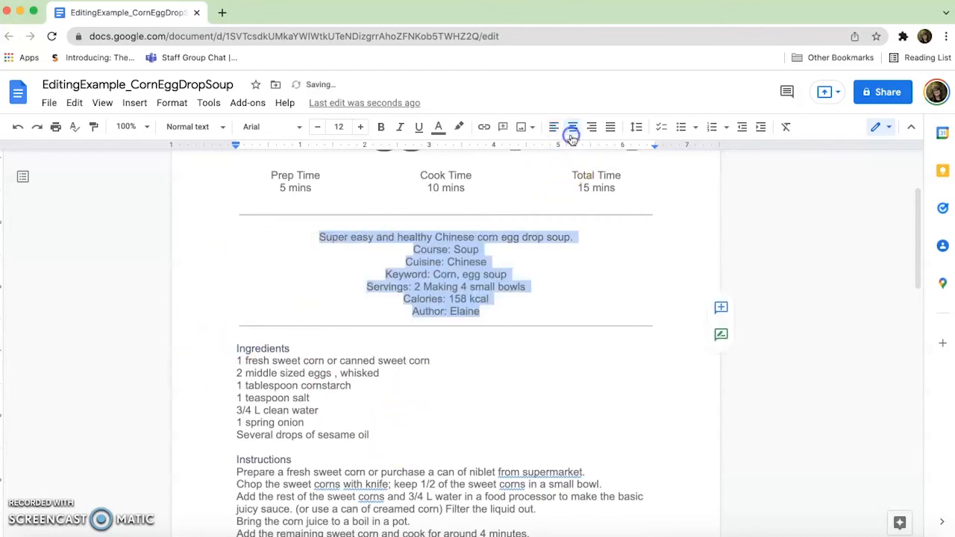
Remove the blank line between the upper horizontal line and the description, keeping the horizontal line in place.
{"action": "left_click", "coordinate": [422, 225]}
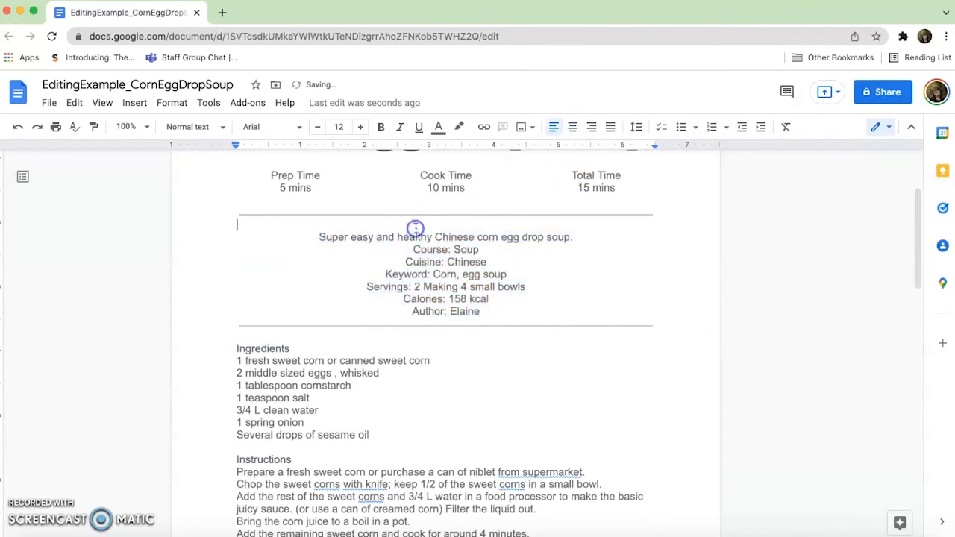
{"action": "key", "text": "BackSpace"}
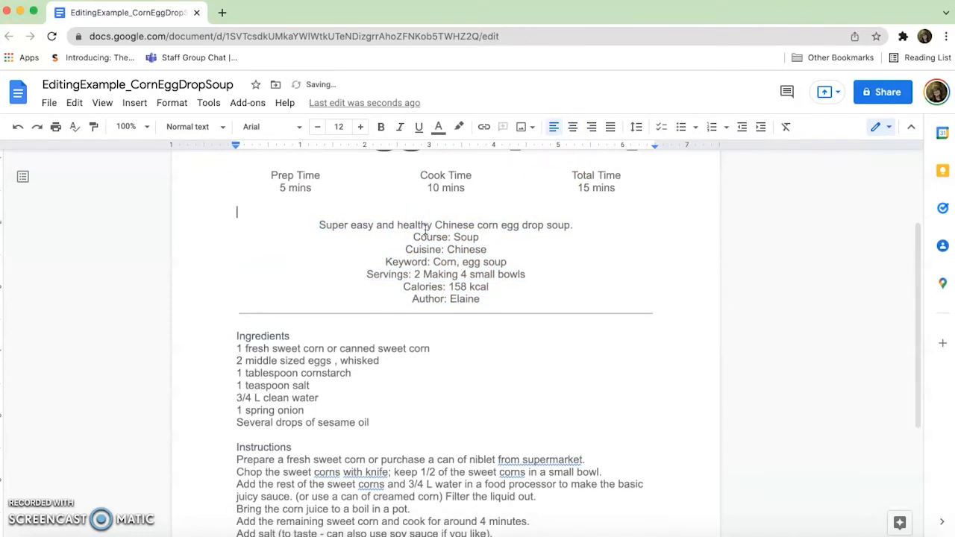
{"action": "key", "text": "ctrl+z"}
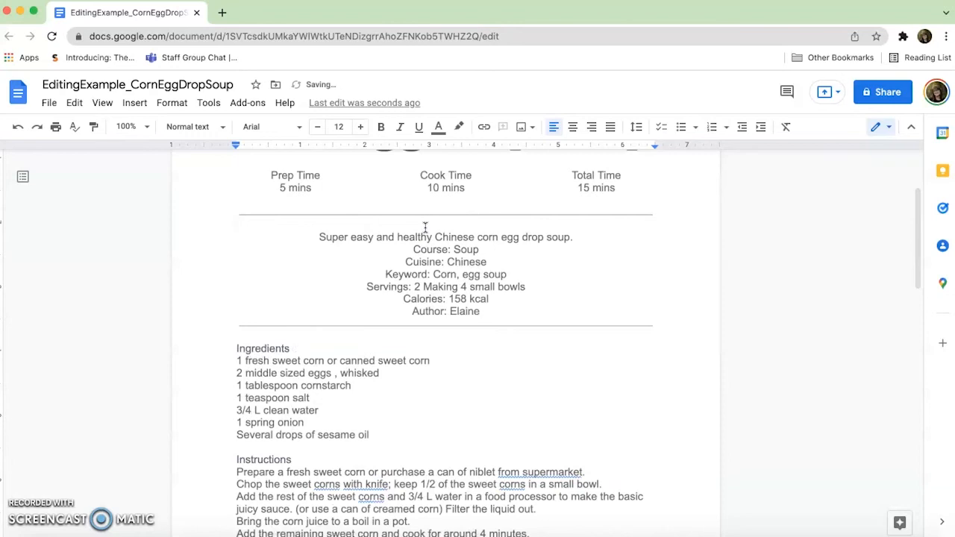
{"action": "key", "text": "BackSpace"}
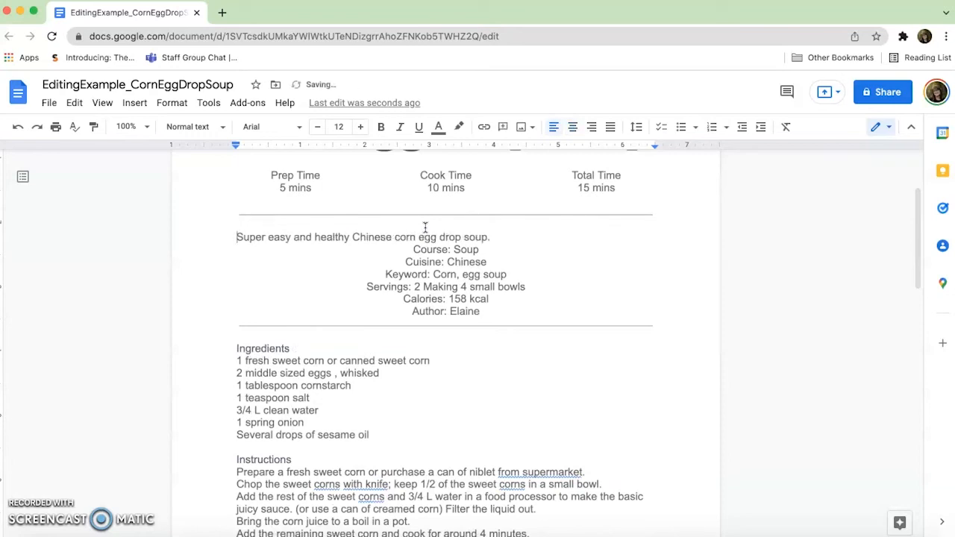
{"action": "key", "text": "BackSpace"}
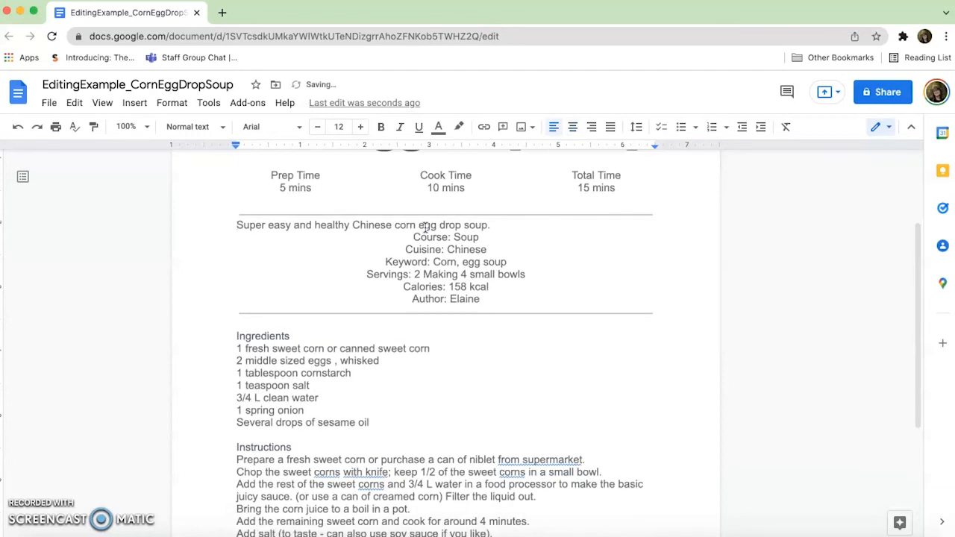
Center-align the "Super easy and healthy Chinese corn egg drop soup." line beneath the upper horizontal line.
{"action": "left_click", "coordinate": [572, 127]}
{"action": "scroll", "coordinate": [546, 247], "scroll_direction": "down", "scroll_amount": 2}
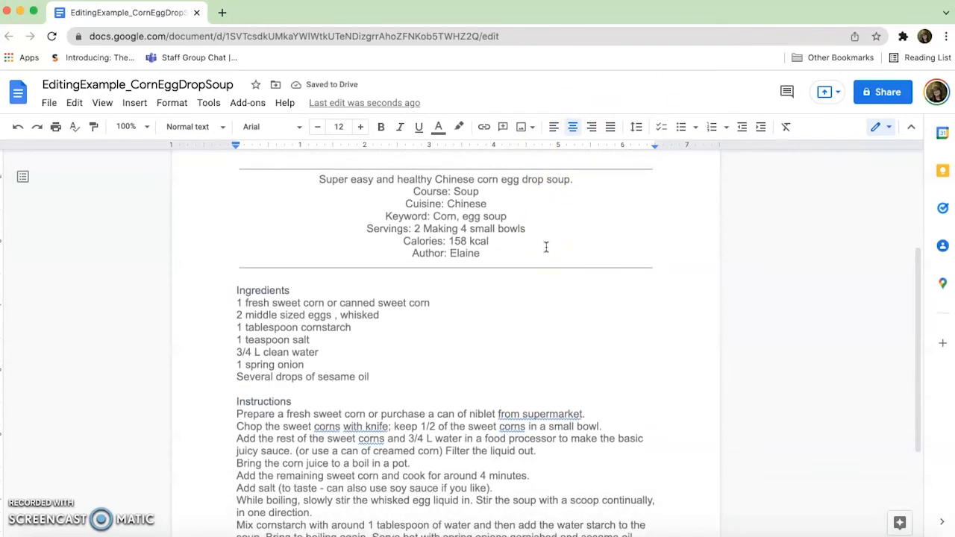
{"action": "scroll", "coordinate": [545, 247], "scroll_direction": "down", "scroll_amount": 2}
{"action": "scroll", "coordinate": [545, 247], "scroll_direction": "up", "scroll_amount": 3}
{"action": "scroll", "coordinate": [546, 247], "scroll_direction": "up", "scroll_amount": 3}
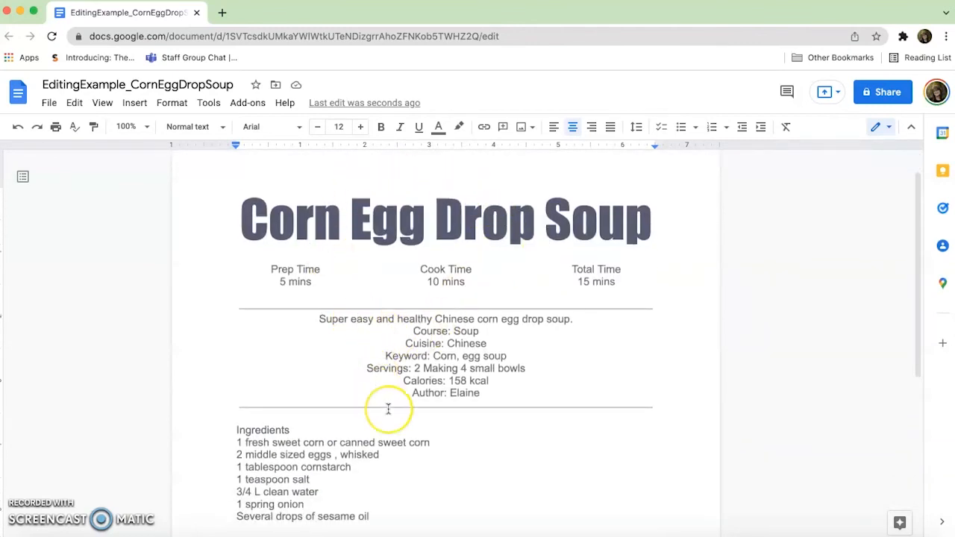
Set the font of the "Ingredients" heading to Impact.
{"action": "scroll", "coordinate": [388, 409], "scroll_direction": "down", "scroll_amount": 1}
{"action": "scroll", "coordinate": [388, 409], "scroll_direction": "down", "scroll_amount": 4}
{"action": "left_click", "coordinate": [293, 292]}
{"action": "left_click_drag", "start_coordinate": [293, 292], "coordinate": [231, 291]}
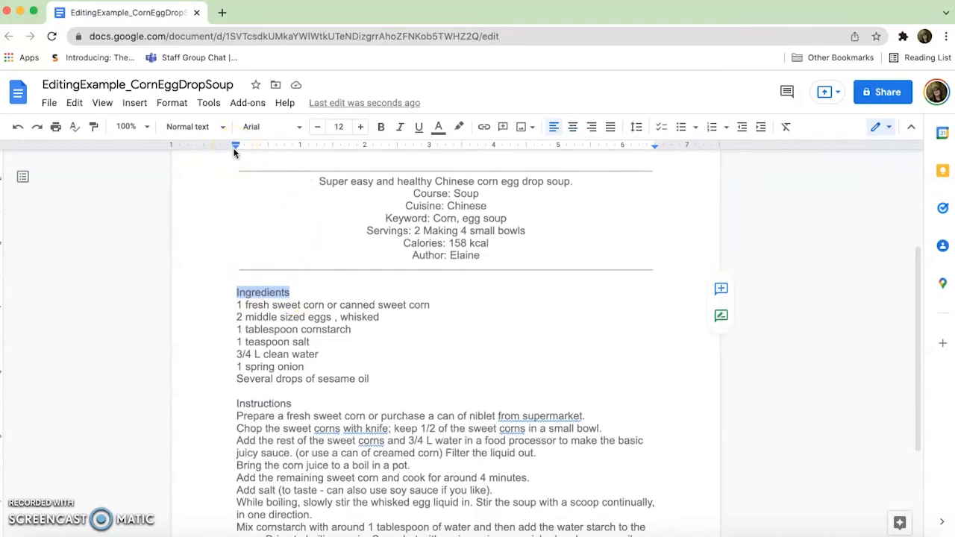
{"action": "left_click", "coordinate": [200, 128]}
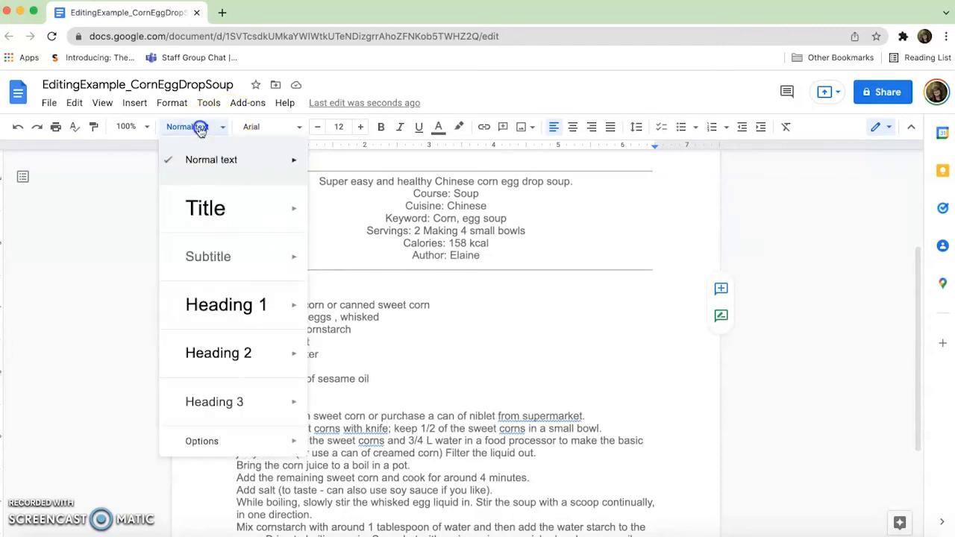
{"action": "left_click", "coordinate": [266, 130]}
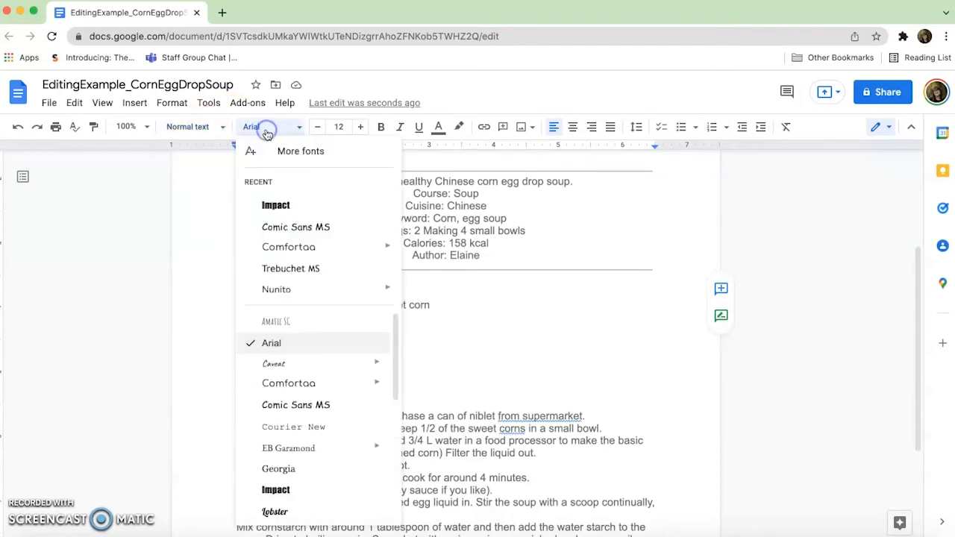
{"action": "left_click", "coordinate": [261, 205]}
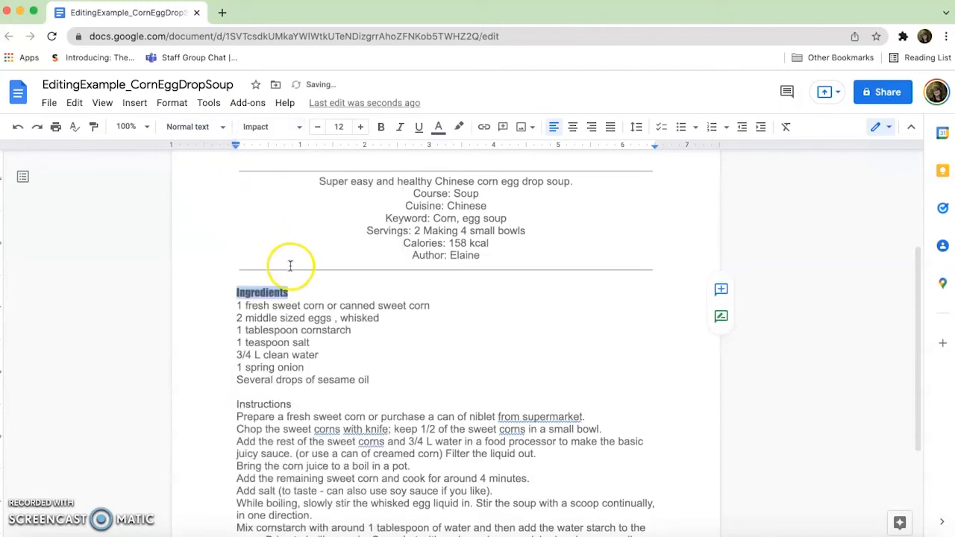
Turn the seven ingredient lines, from the sweet corn through the sesame oil, into a bulleted list with the default round bullets.
{"action": "scroll", "coordinate": [290, 288], "scroll_direction": "up", "scroll_amount": 5}
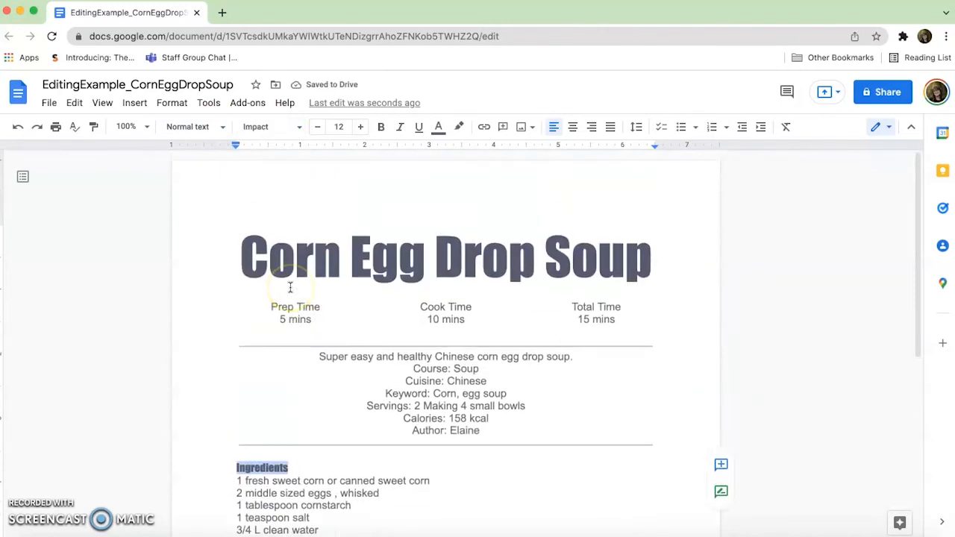
{"action": "scroll", "coordinate": [290, 288], "scroll_direction": "down", "scroll_amount": 6}
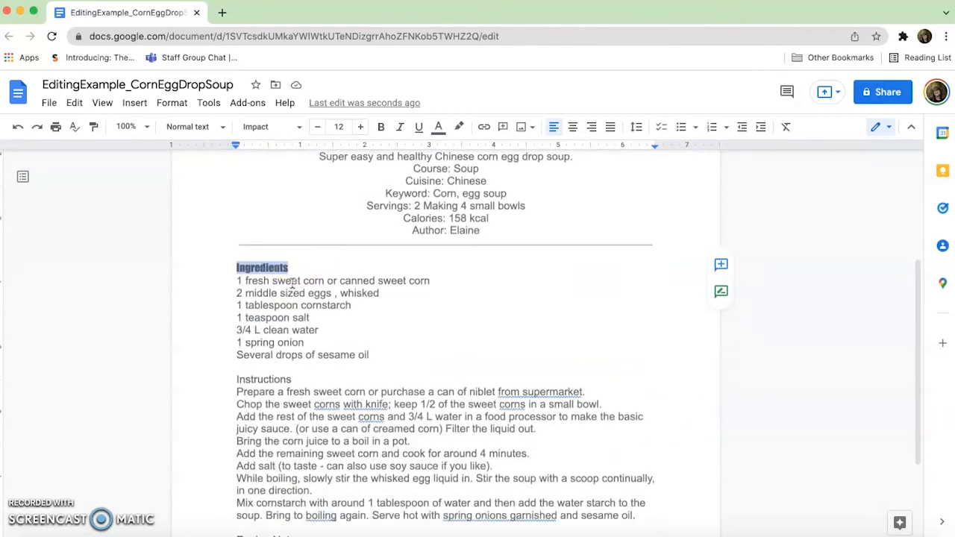
{"action": "scroll", "coordinate": [293, 282], "scroll_direction": "down", "scroll_amount": 1}
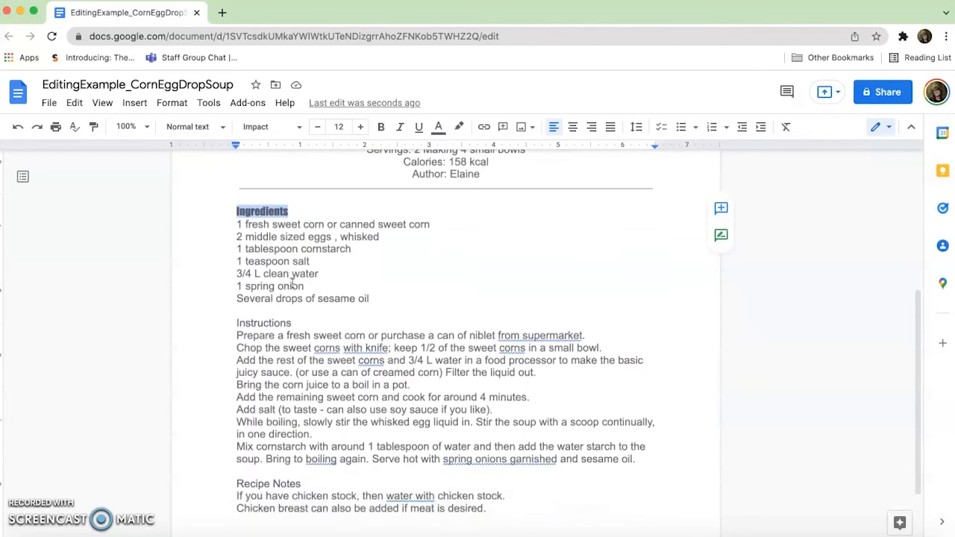
{"action": "left_click", "coordinate": [256, 224]}
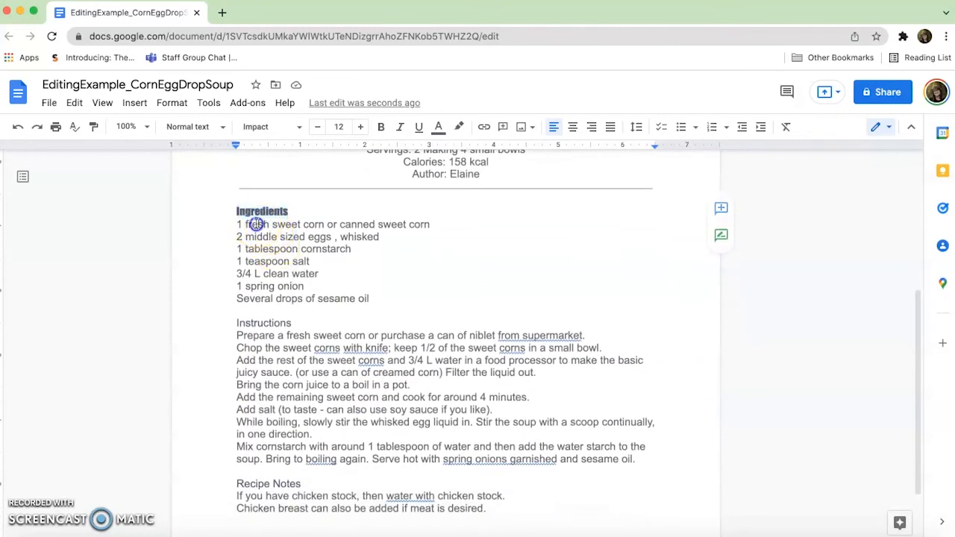
{"action": "left_click_drag", "start_coordinate": [256, 225], "coordinate": [281, 298]}
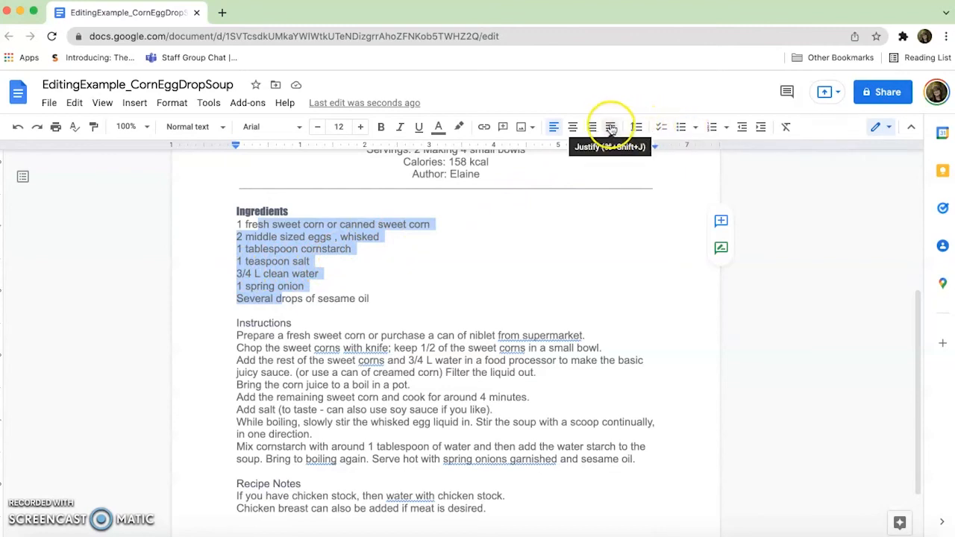
{"action": "left_click", "coordinate": [695, 127]}
{"action": "left_click", "coordinate": [684, 162]}
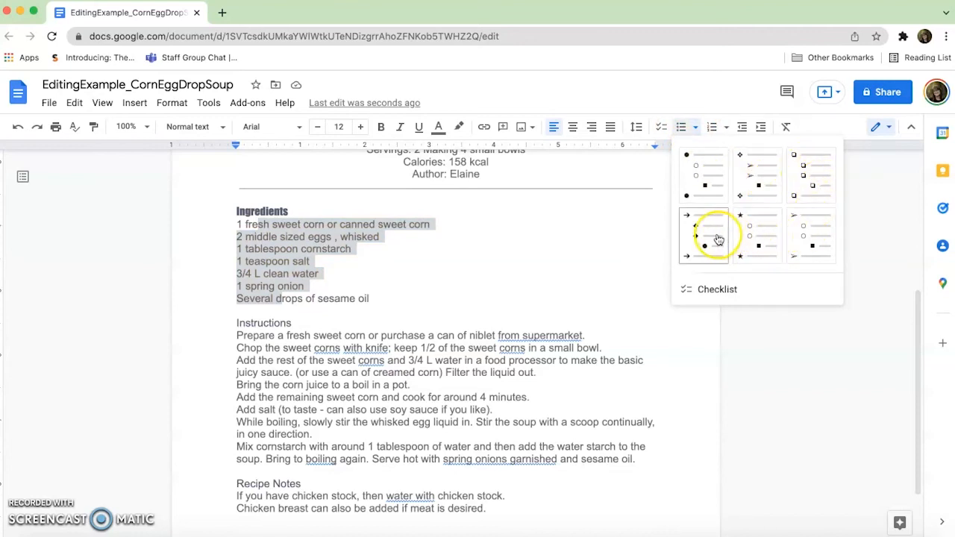
{"action": "left_click", "coordinate": [681, 128]}
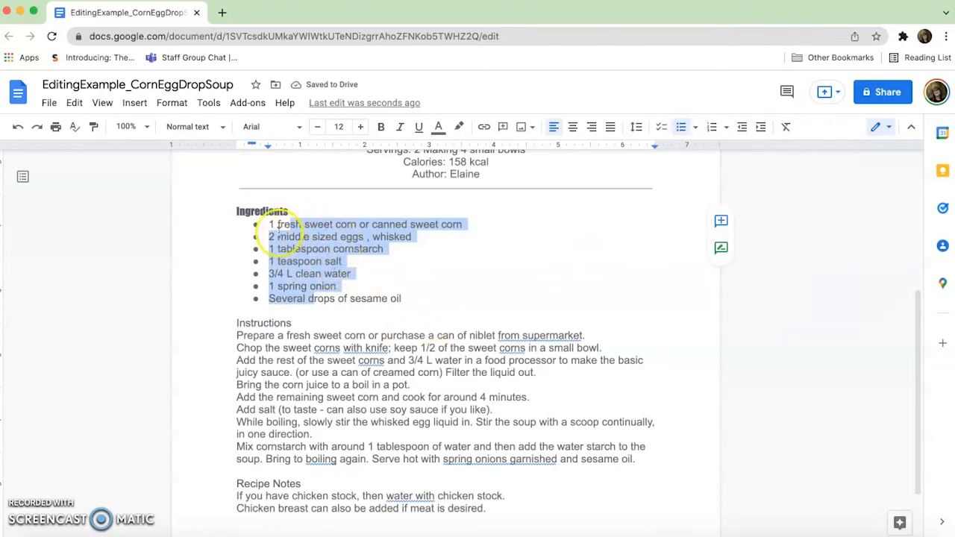
{"action": "left_click", "coordinate": [388, 266]}
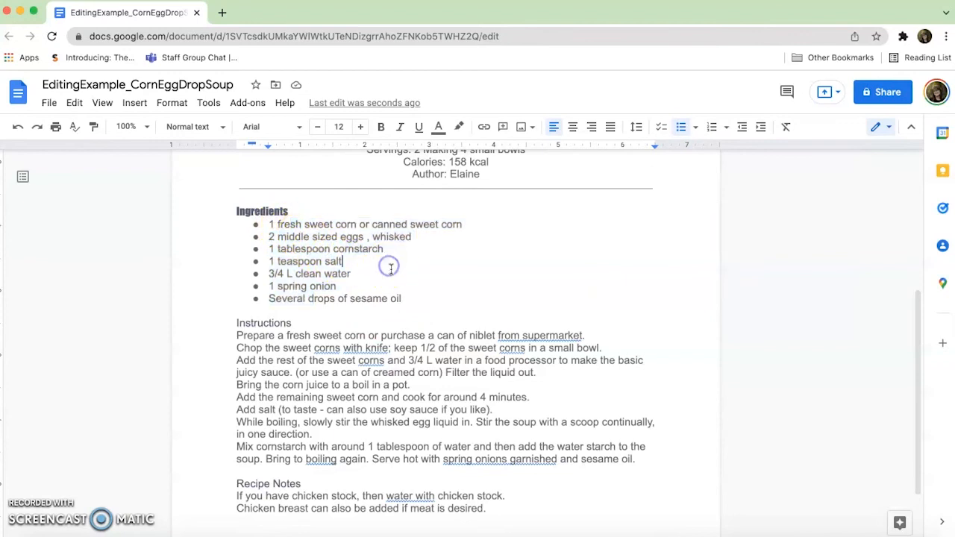
Set the font of the "Instructions" heading to Impact.
{"action": "left_click_drag", "start_coordinate": [292, 323], "coordinate": [240, 318]}
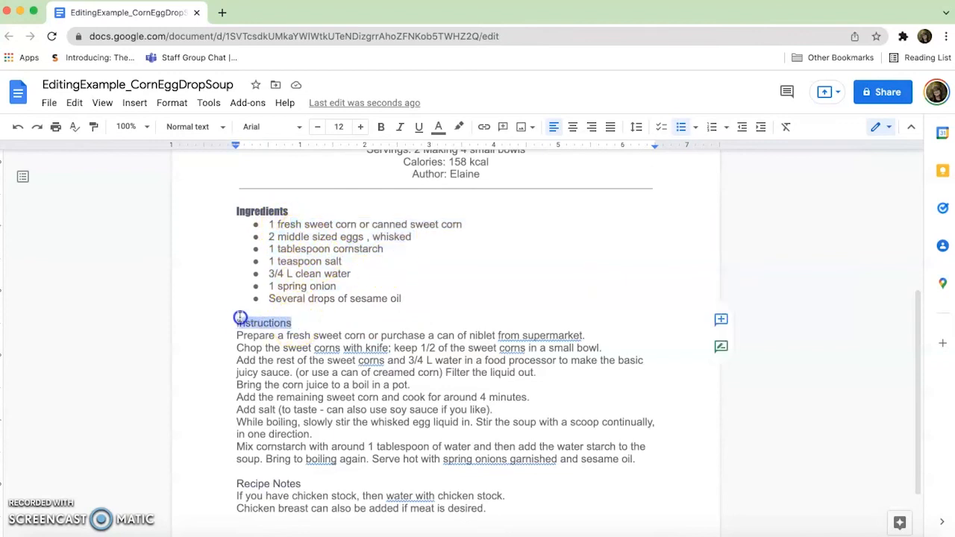
{"action": "left_click", "coordinate": [269, 131]}
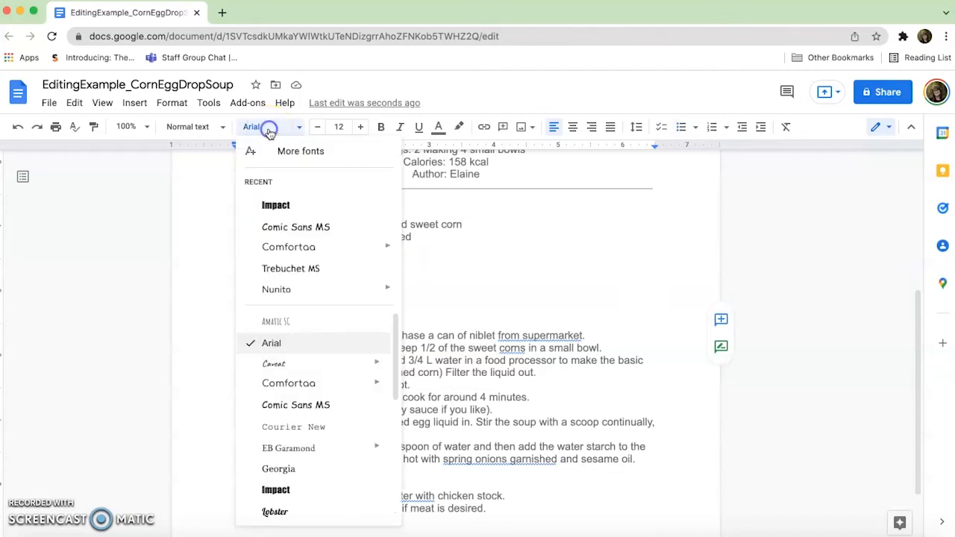
{"action": "left_click", "coordinate": [274, 205]}
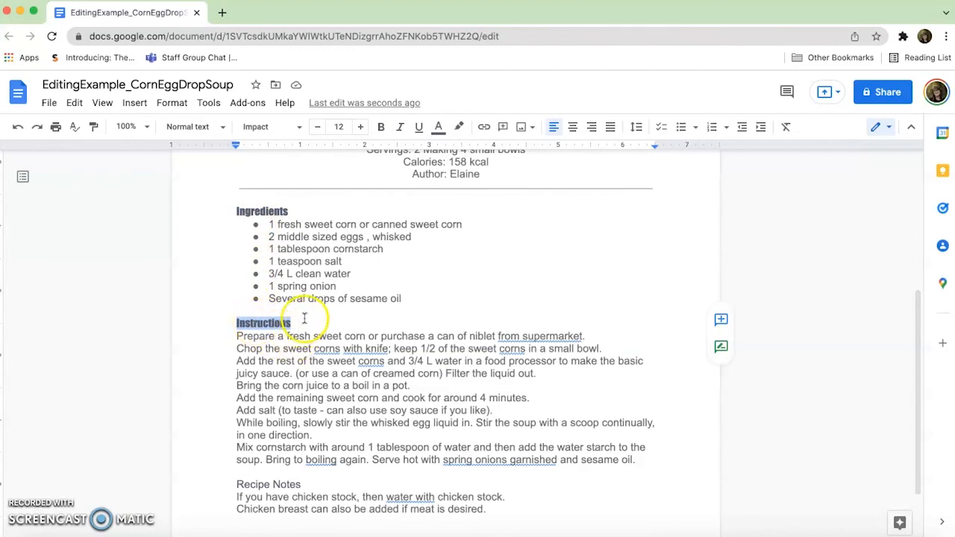
Turn all the cooking instruction lines below the "Instructions" heading into a numbered list.
{"action": "scroll", "coordinate": [308, 326], "scroll_direction": "down", "scroll_amount": 2}
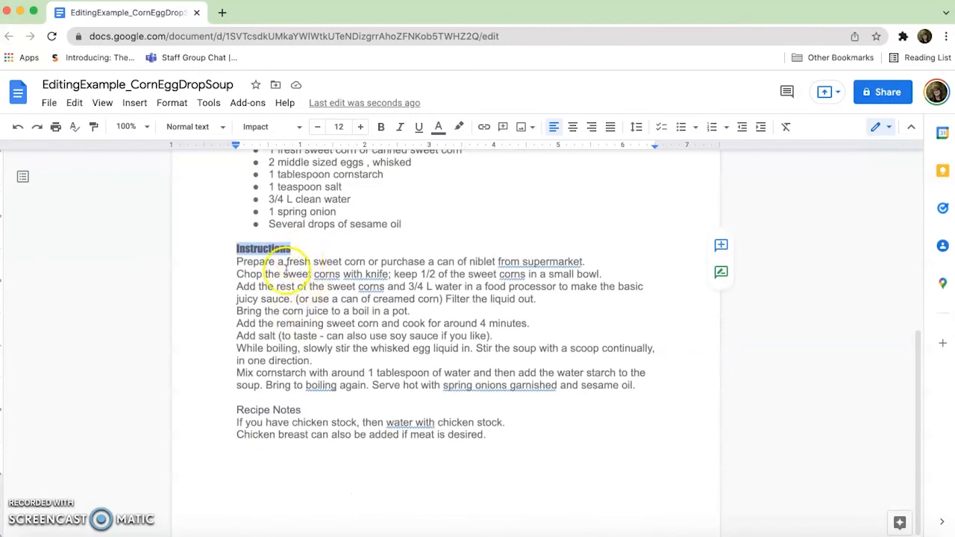
{"action": "left_click", "coordinate": [254, 262]}
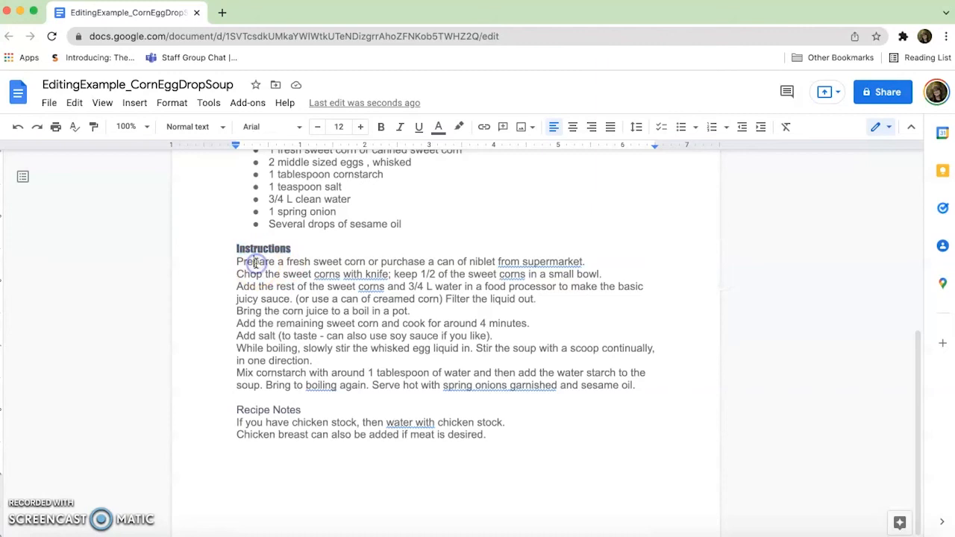
{"action": "left_click_drag", "start_coordinate": [249, 259], "coordinate": [304, 384]}
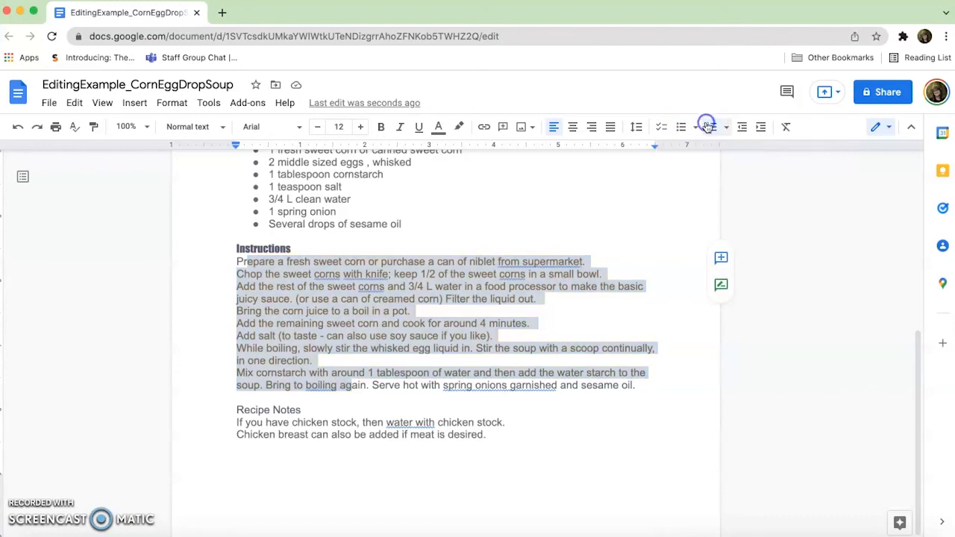
{"action": "left_click", "coordinate": [709, 127]}
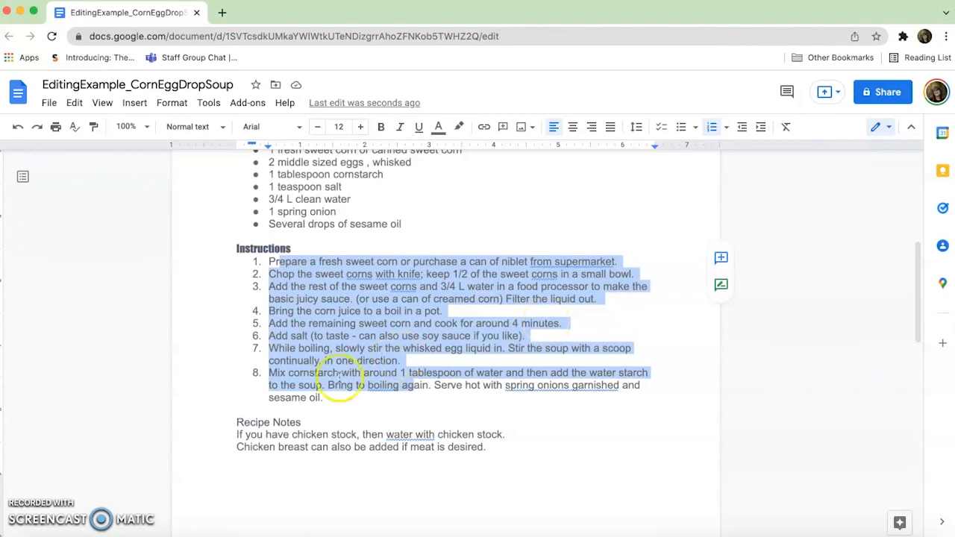
{"action": "left_click", "coordinate": [344, 385]}
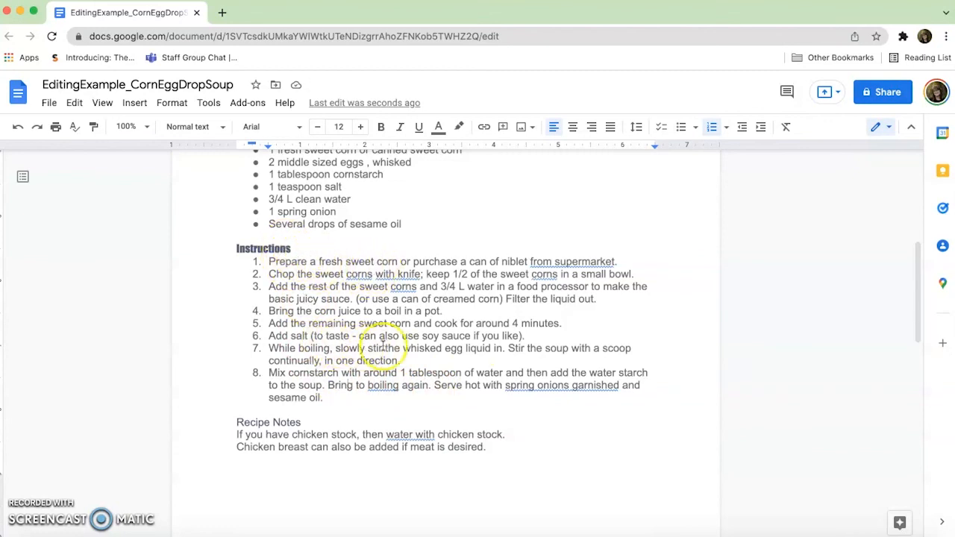
Split the last two instructions so that "Stir the soup", "Bring to boiling again" and "Serve hot" each start their own numbered item.
{"action": "left_click", "coordinate": [512, 350]}
{"action": "key", "text": "Return"}
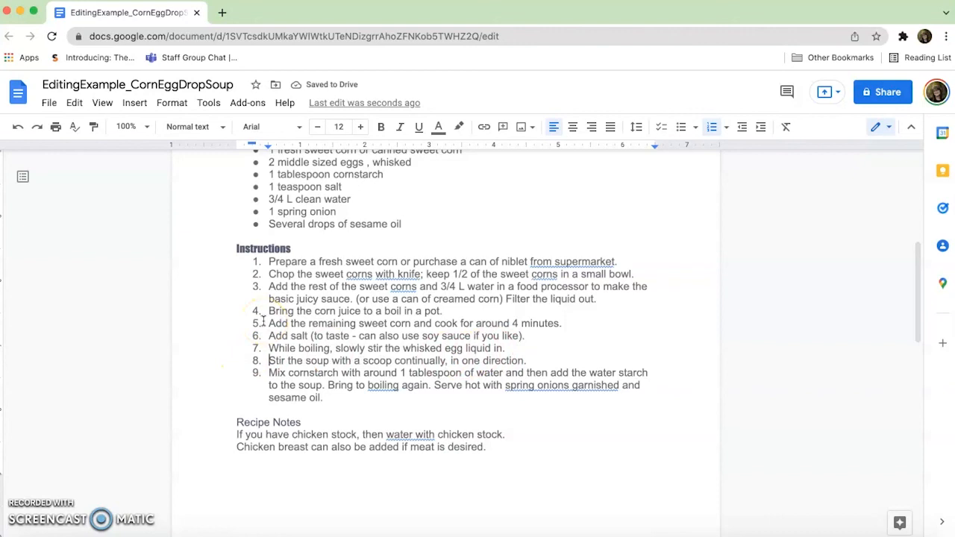
{"action": "key", "text": "ctrl+z"}
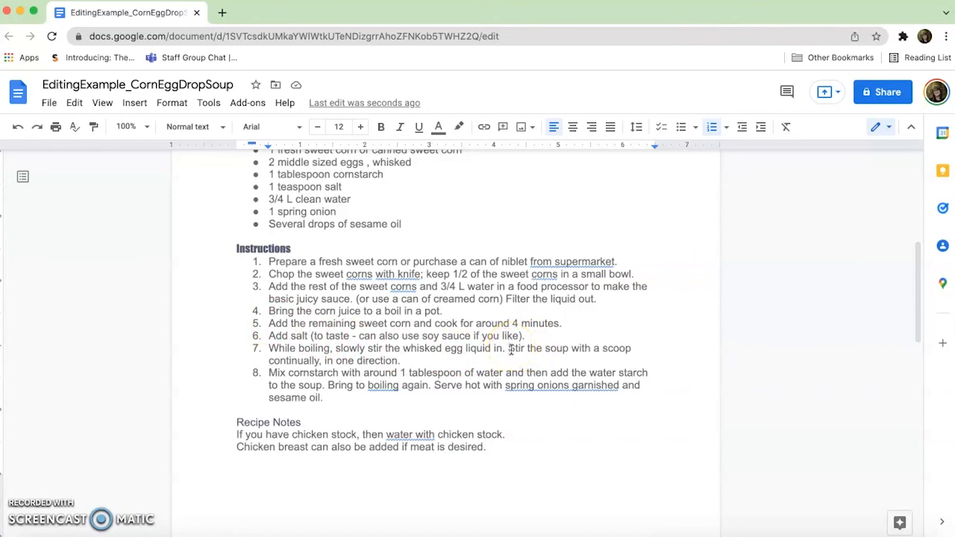
{"action": "key", "text": "Return"}
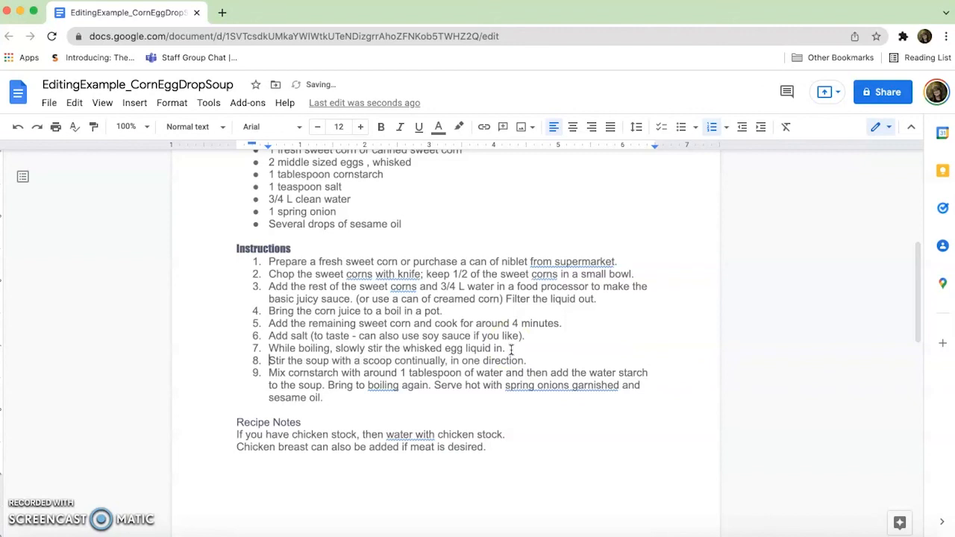
{"action": "left_click", "coordinate": [330, 385]}
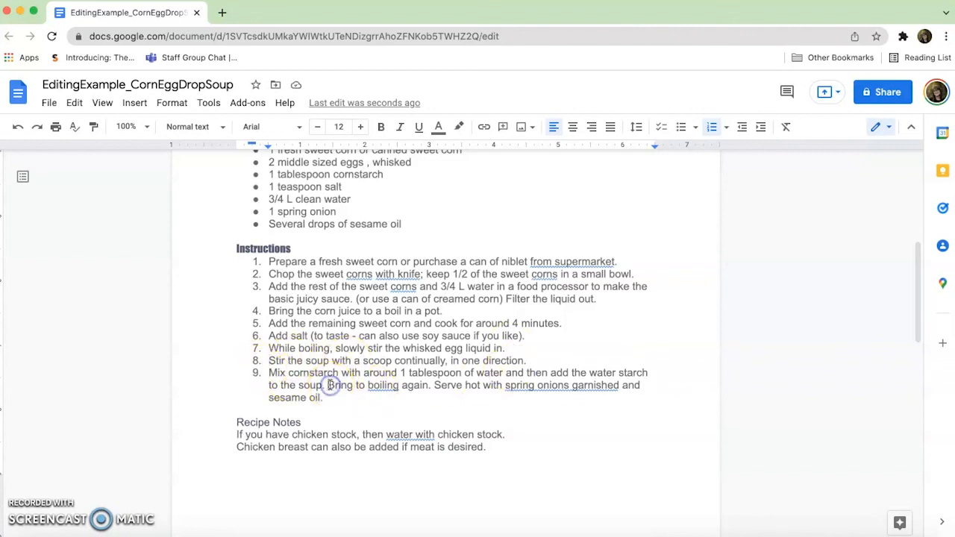
{"action": "key", "text": "Return"}
{"action": "left_click", "coordinate": [374, 397]}
{"action": "key", "text": "Return"}
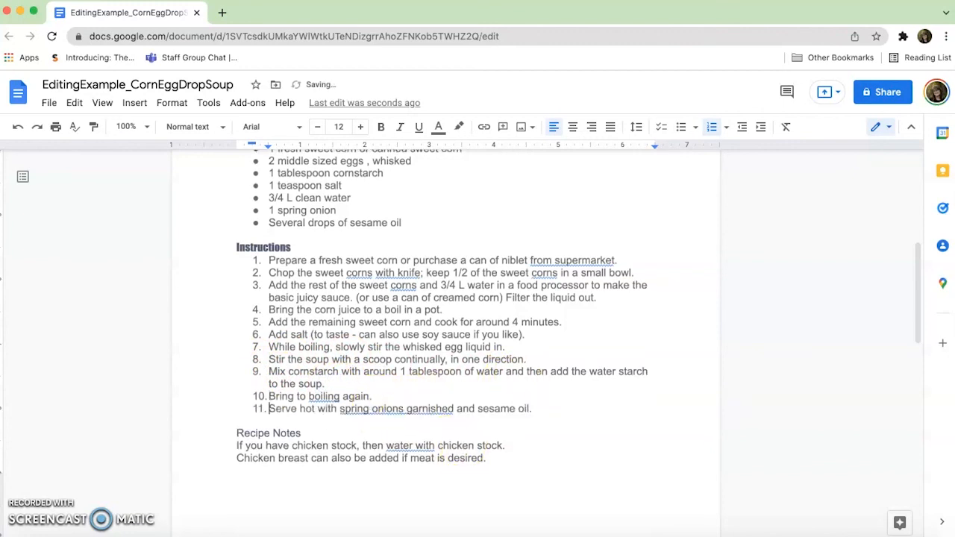
Set the font of the "Recipe Notes" heading to Impact.
{"action": "scroll", "coordinate": [414, 392], "scroll_direction": "down", "scroll_amount": 3}
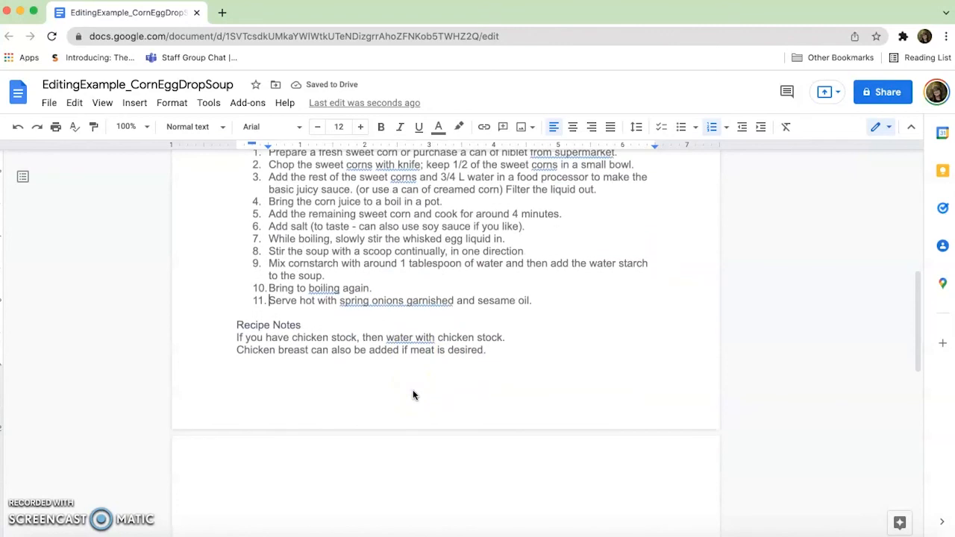
{"action": "left_click_drag", "start_coordinate": [309, 326], "coordinate": [232, 325]}
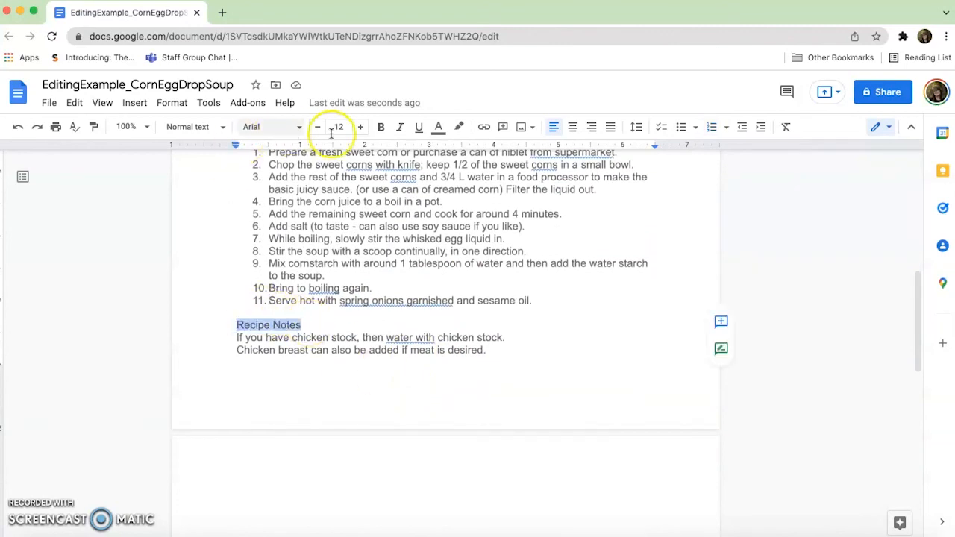
{"action": "left_click", "coordinate": [254, 127]}
{"action": "left_click", "coordinate": [265, 205]}
{"action": "left_click", "coordinate": [303, 366]}
Delete the blank second page after the recipe notes.
{"action": "left_click", "coordinate": [264, 482]}
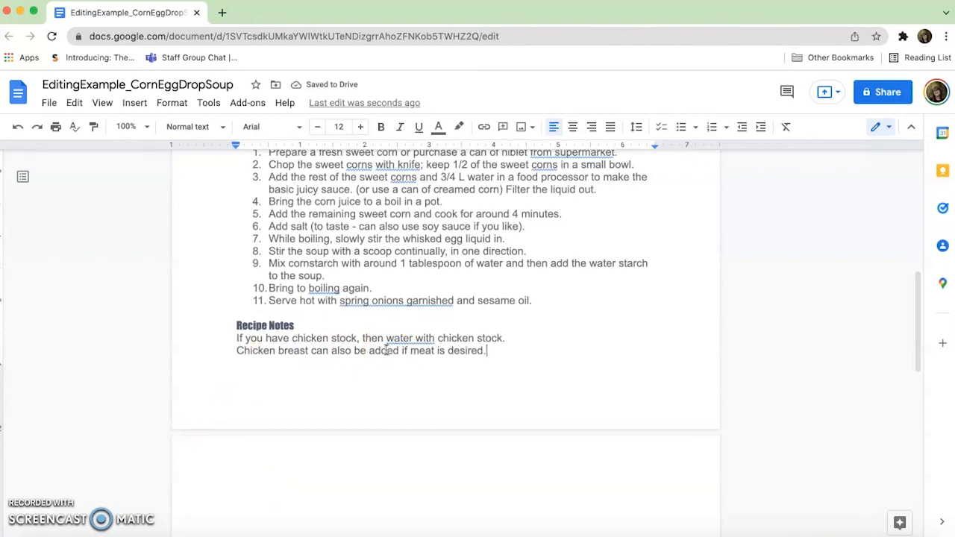
{"action": "left_click", "coordinate": [250, 472]}
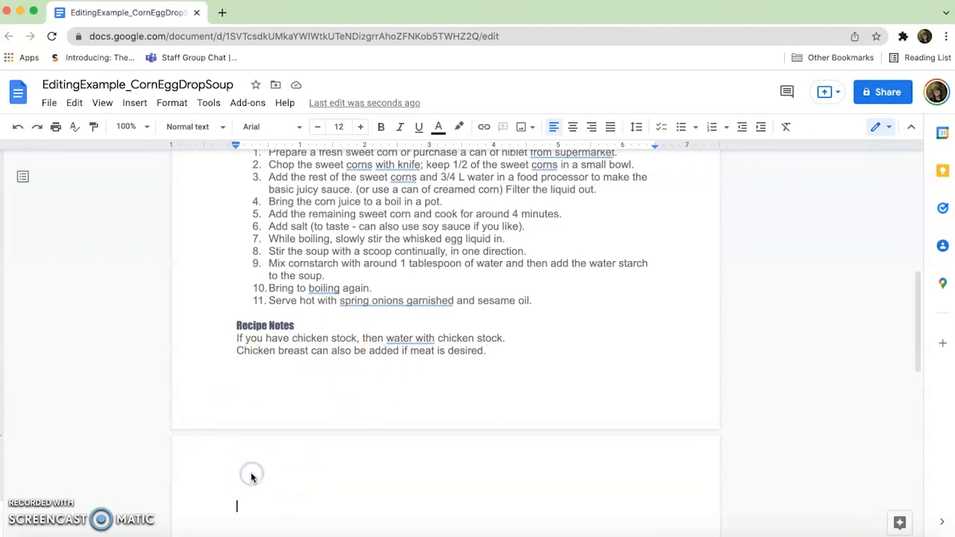
{"action": "key", "text": "BackSpace"}
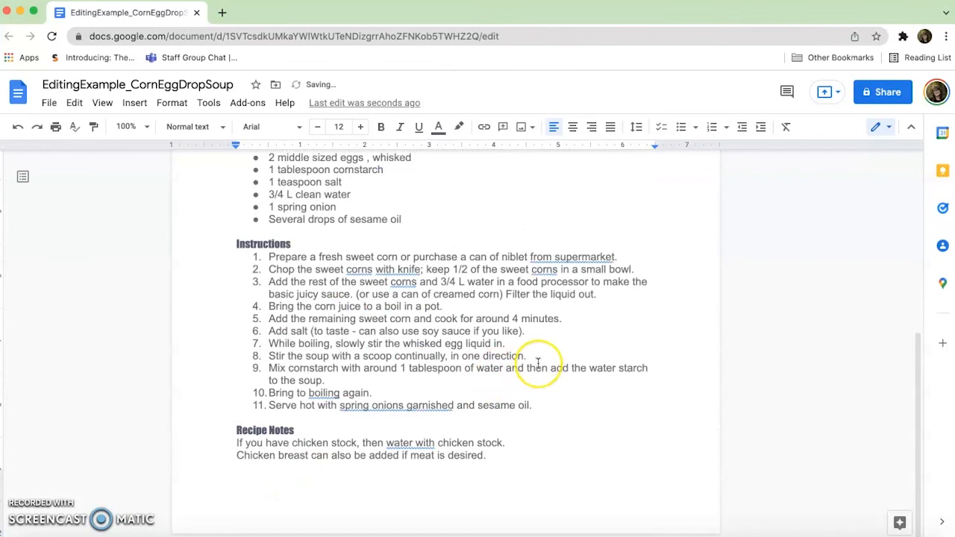
{"action": "scroll", "coordinate": [473, 333], "scroll_direction": "up", "scroll_amount": 5}
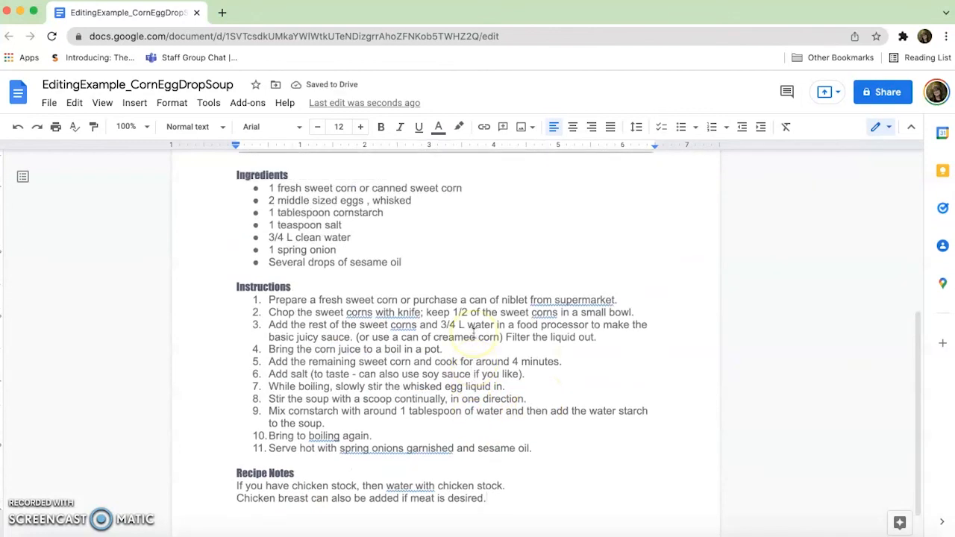
{"action": "scroll", "coordinate": [473, 334], "scroll_direction": "up", "scroll_amount": 2}
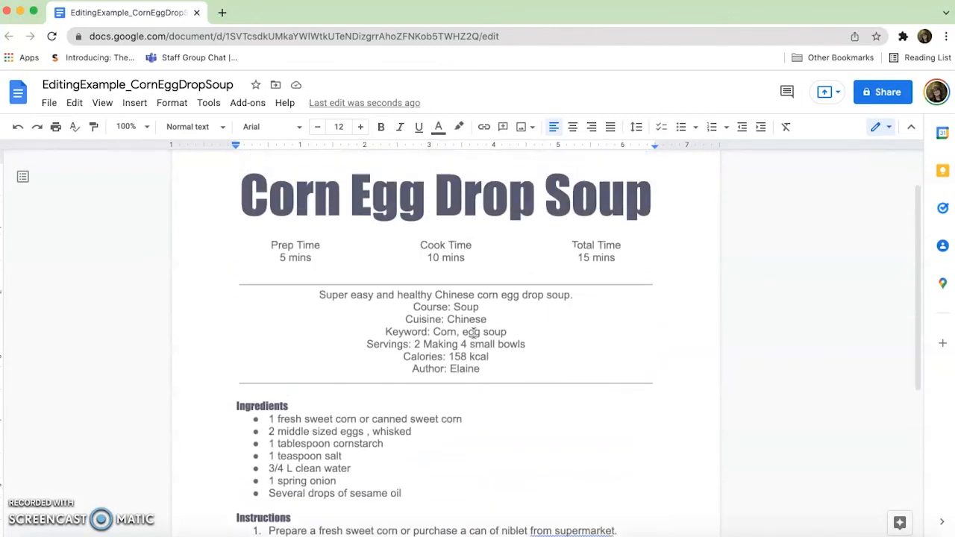
{"action": "scroll", "coordinate": [395, 384], "scroll_direction": "down", "scroll_amount": 3}
{"action": "scroll", "coordinate": [396, 384], "scroll_direction": "up", "scroll_amount": 5}
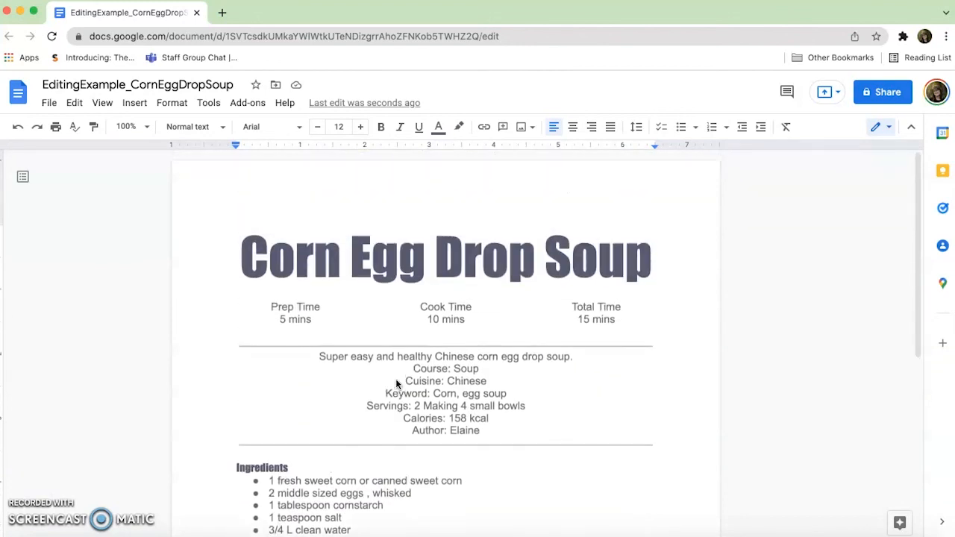
Review the formatted recipe from the title through the ingredients and numbered instructions to the recipe notes at its end.
{"action": "scroll", "coordinate": [397, 383], "scroll_direction": "down", "scroll_amount": 3}
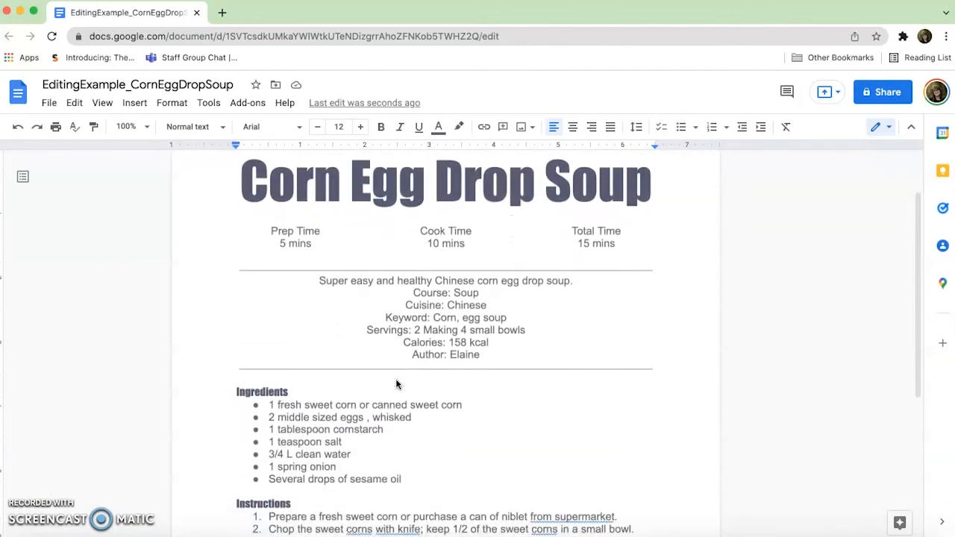
{"action": "scroll", "coordinate": [396, 379], "scroll_direction": "down", "scroll_amount": 2}
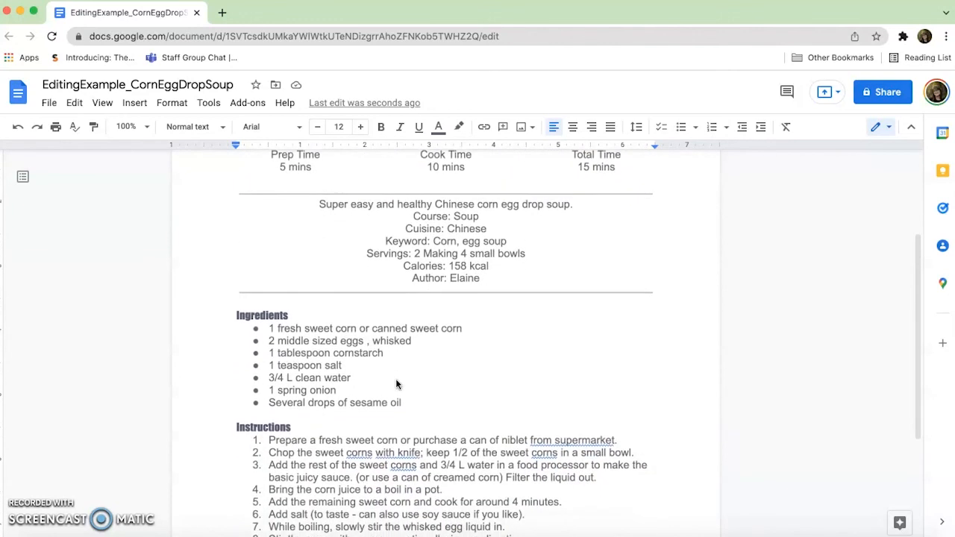
{"action": "scroll", "coordinate": [395, 384], "scroll_direction": "down", "scroll_amount": 2}
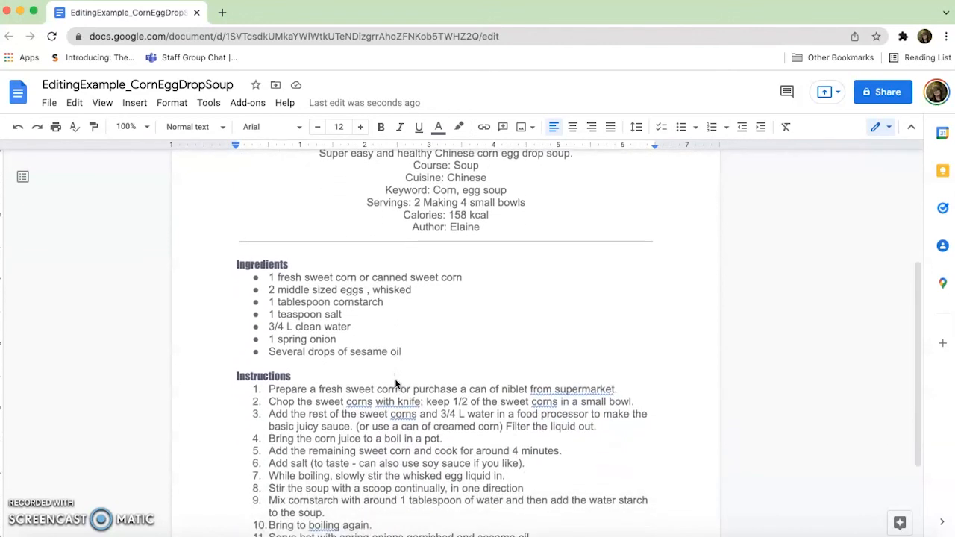
{"action": "scroll", "coordinate": [395, 378], "scroll_direction": "down", "scroll_amount": 2}
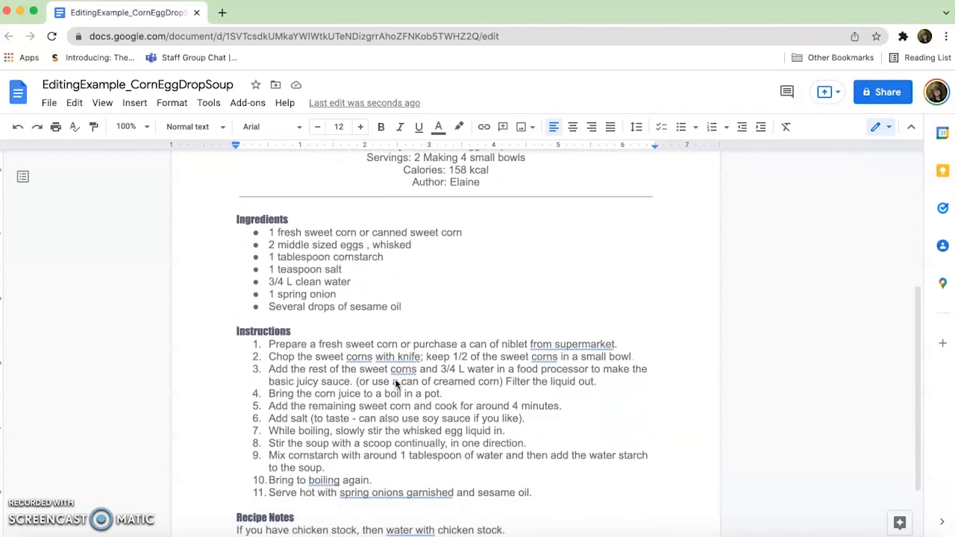
{"action": "scroll", "coordinate": [395, 383], "scroll_direction": "down", "scroll_amount": 2}
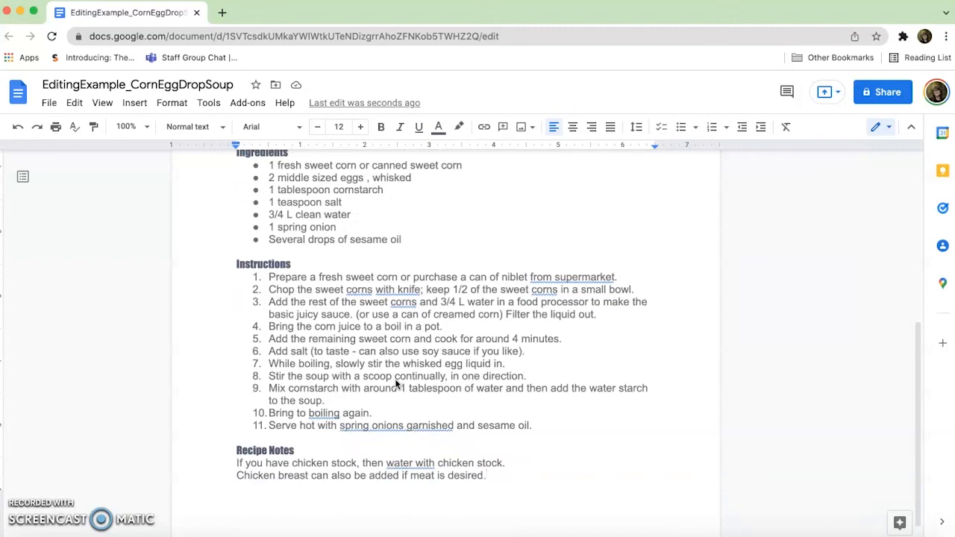
{"action": "scroll", "coordinate": [394, 378], "scroll_direction": "down", "scroll_amount": 1}
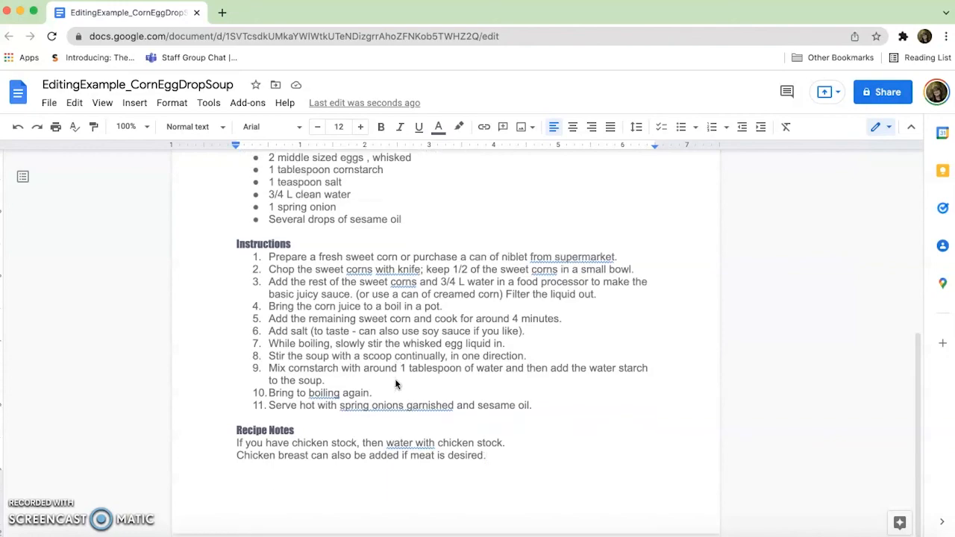
{"action": "left_click", "coordinate": [191, 458]}
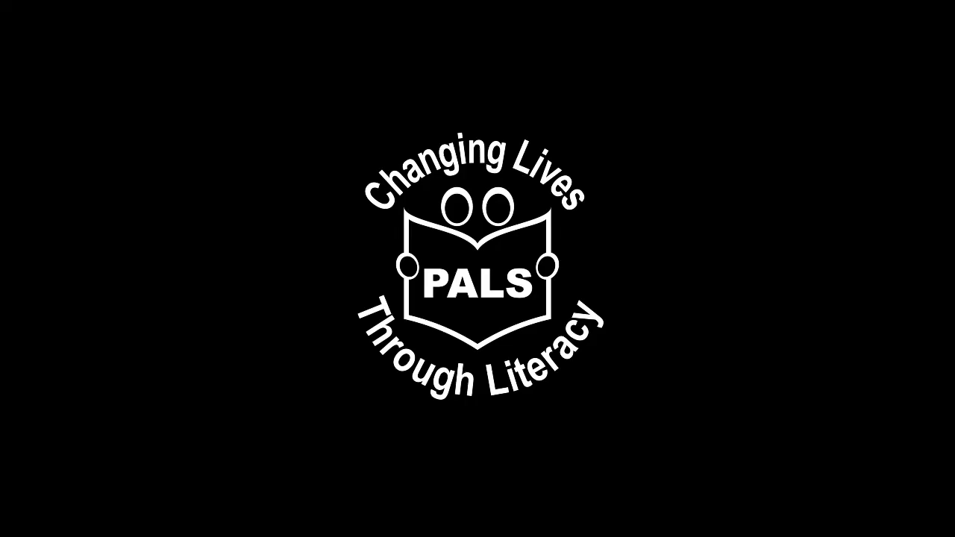